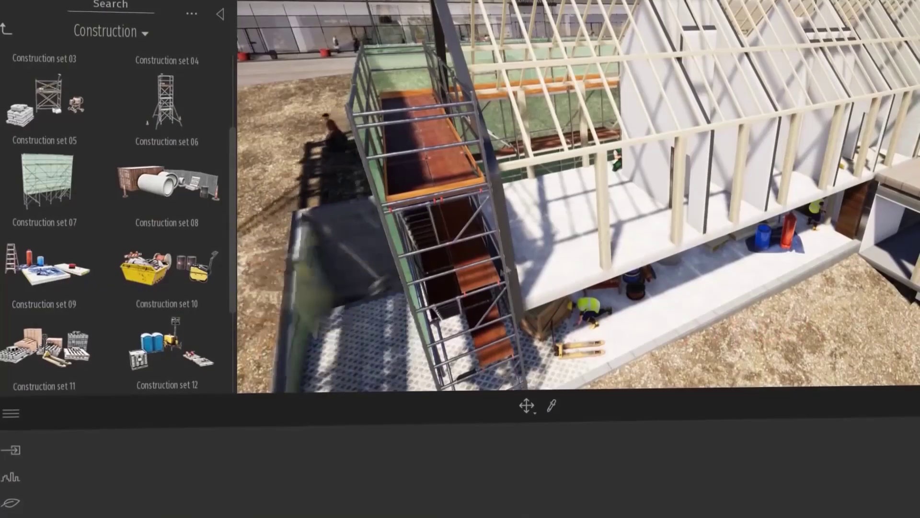
Place the construction barrels and tarps, then move the prop down onto the floor slab
drag(52, 264, 579, 220)
drag(657, 222, 713, 285)
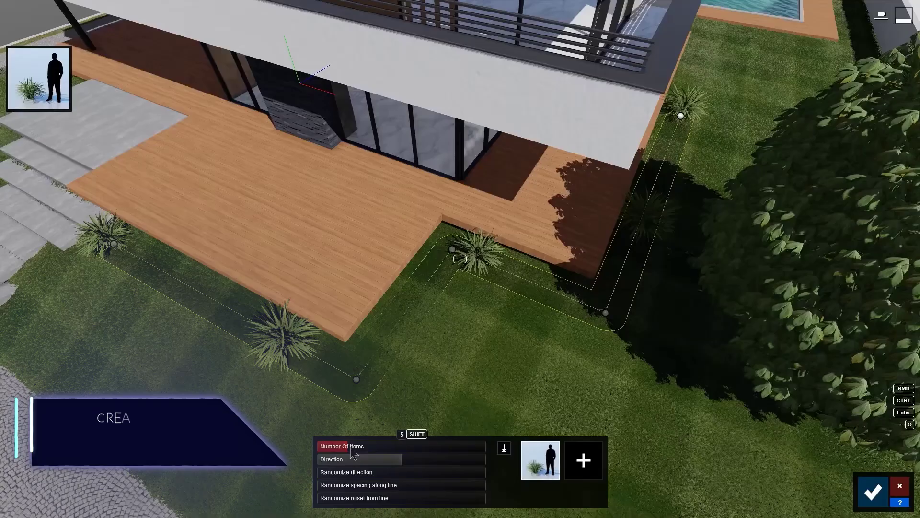
Extend the planting path, then browse the palm, leafless, grass and plant categories through six pages
drag(354, 446, 432, 446)
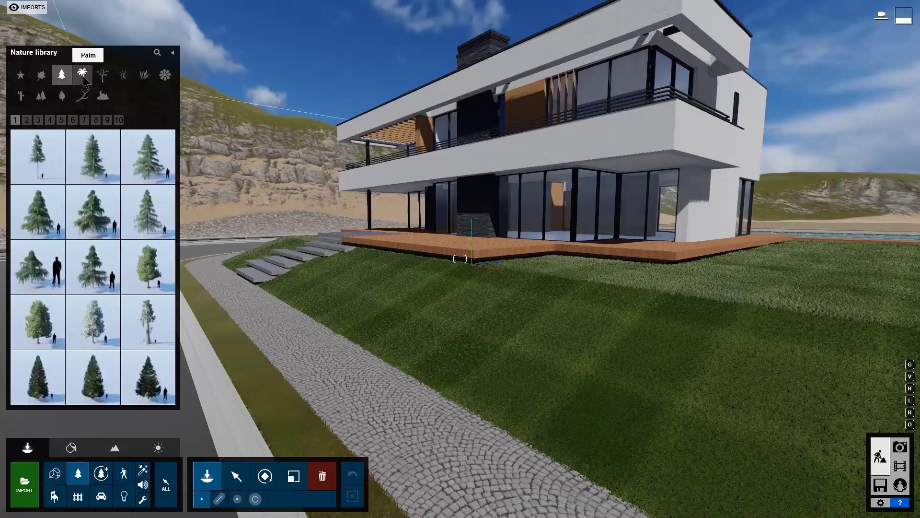
click(83, 74)
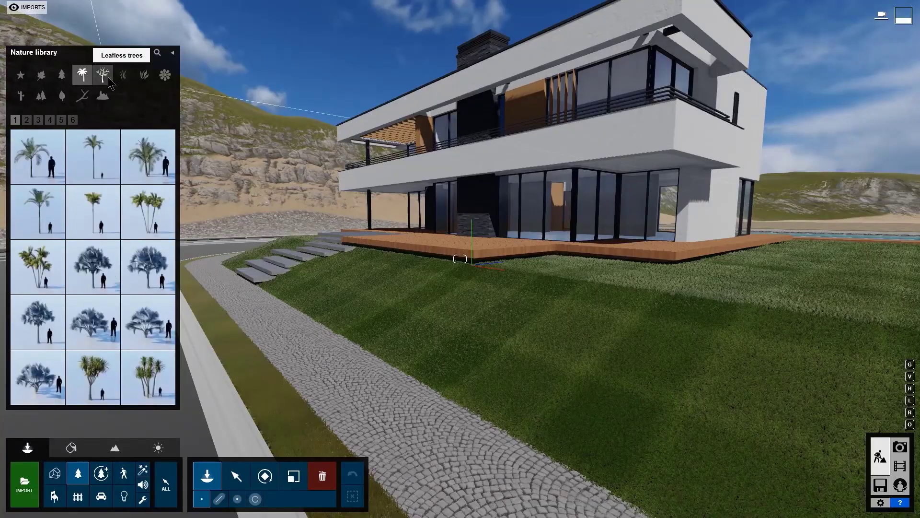
click(102, 75)
click(123, 75)
click(144, 75)
click(26, 120)
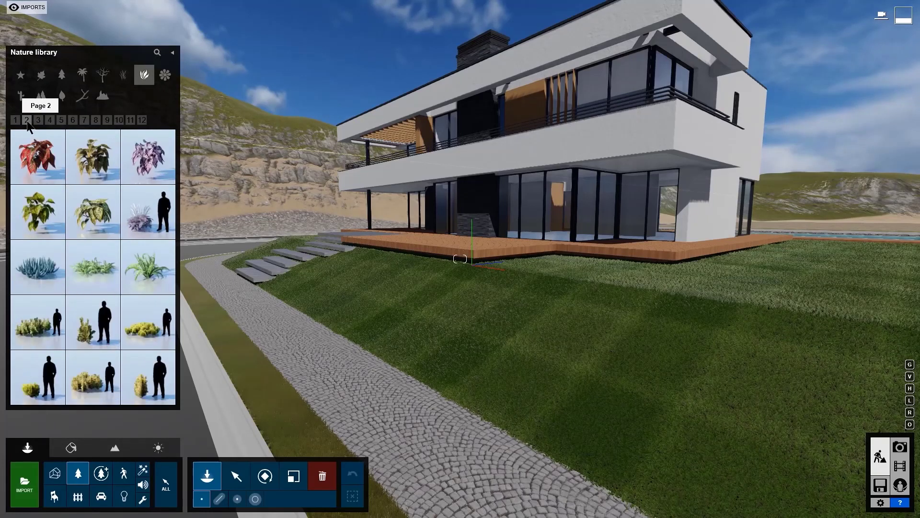
click(38, 120)
click(50, 120)
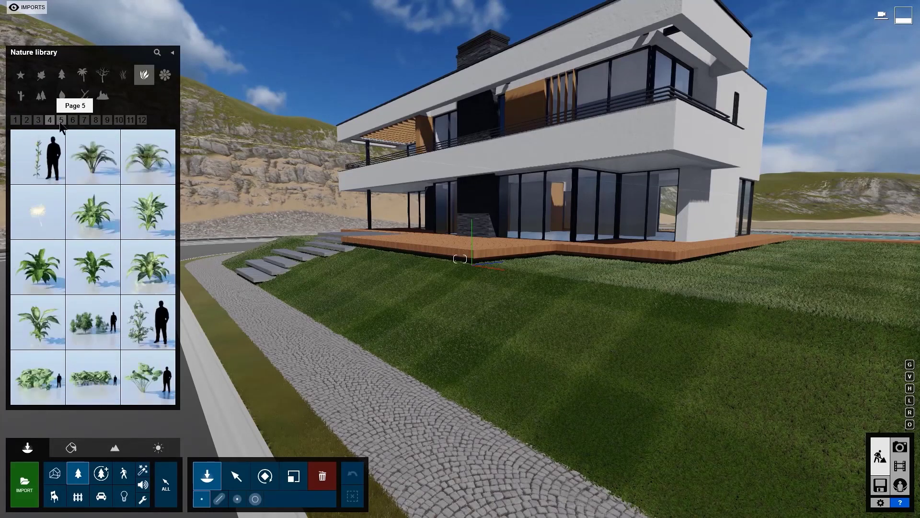
click(62, 120)
click(72, 121)
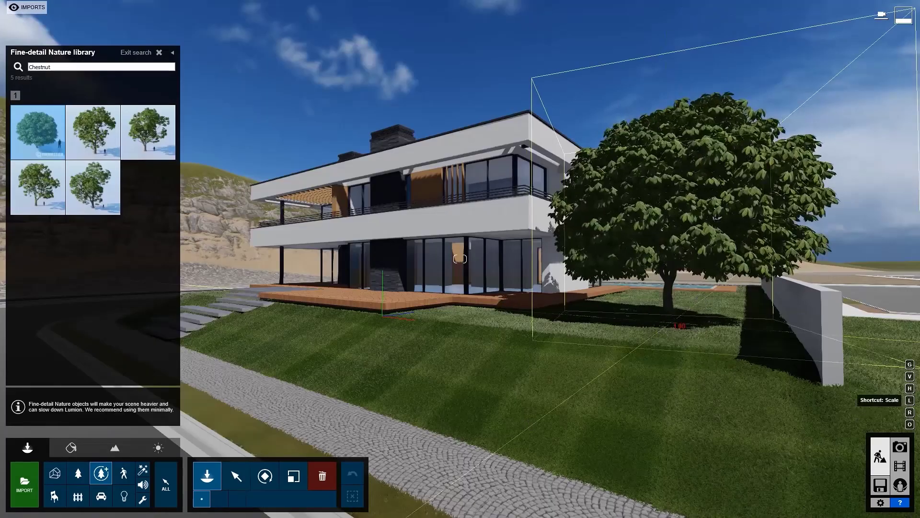
Shrink and place a chestnut tree beside the house, then select Little Jess Dianella
key(l)
click(673, 329)
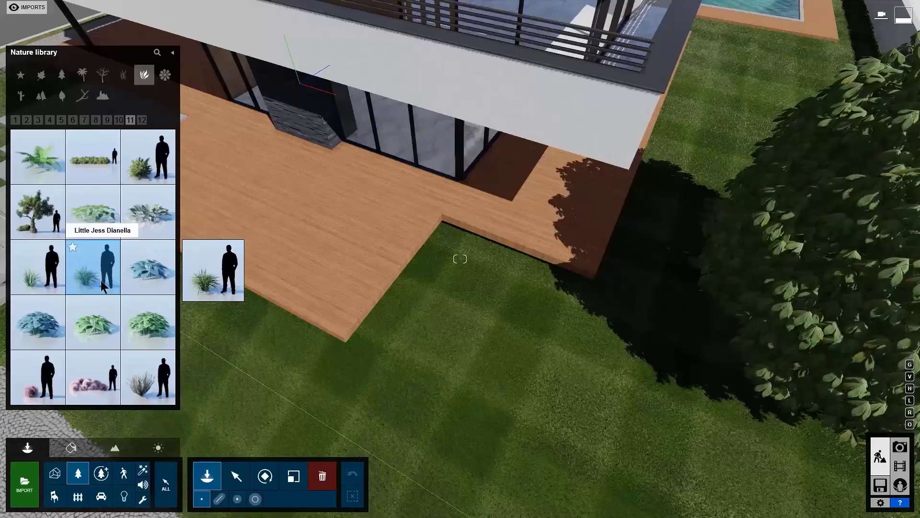
click(101, 283)
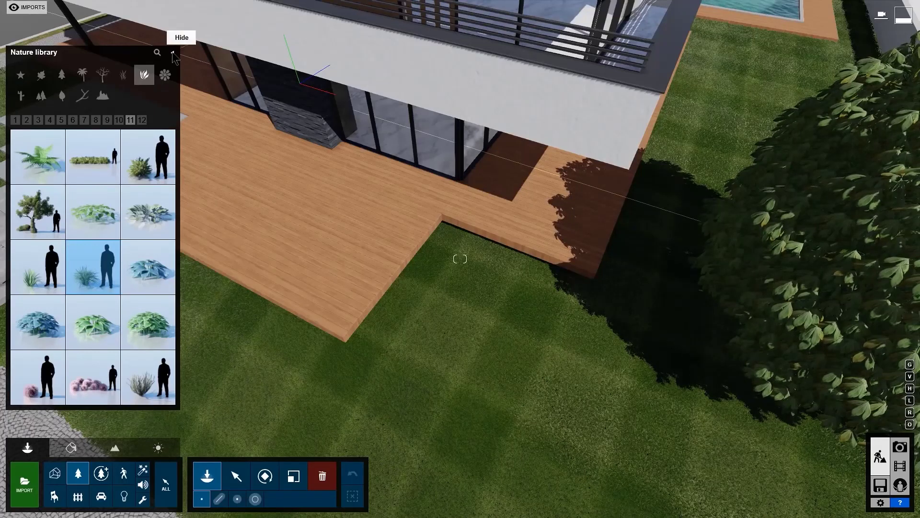
Draw a Mass Placement path along the deck edge from the front steps to the house wall
click(220, 498)
click(113, 244)
click(356, 379)
ctrl+click(452, 249)
ctrl+click(605, 312)
ctrl+click(681, 116)
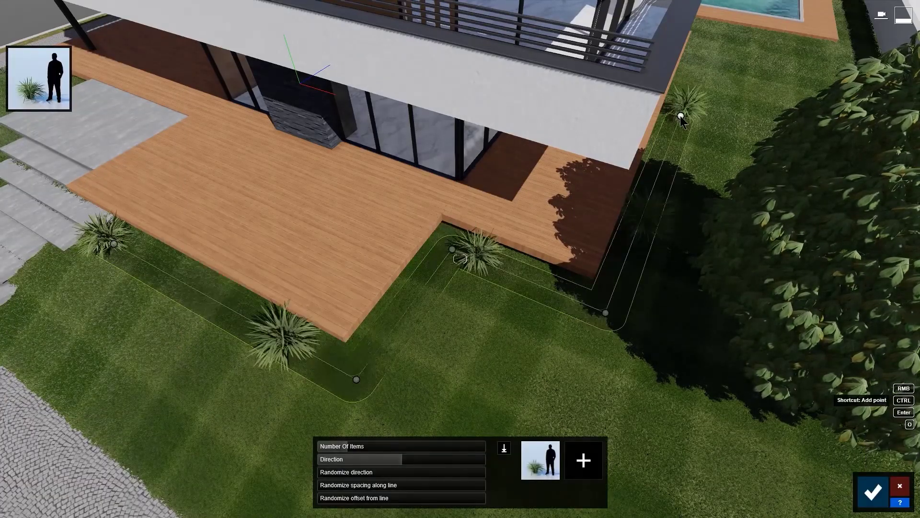
Raise Number Of Items, randomize direction and spacing, add a small palm, and confirm the path
drag(348, 446, 445, 472)
drag(365, 485, 396, 485)
drag(336, 499, 356, 501)
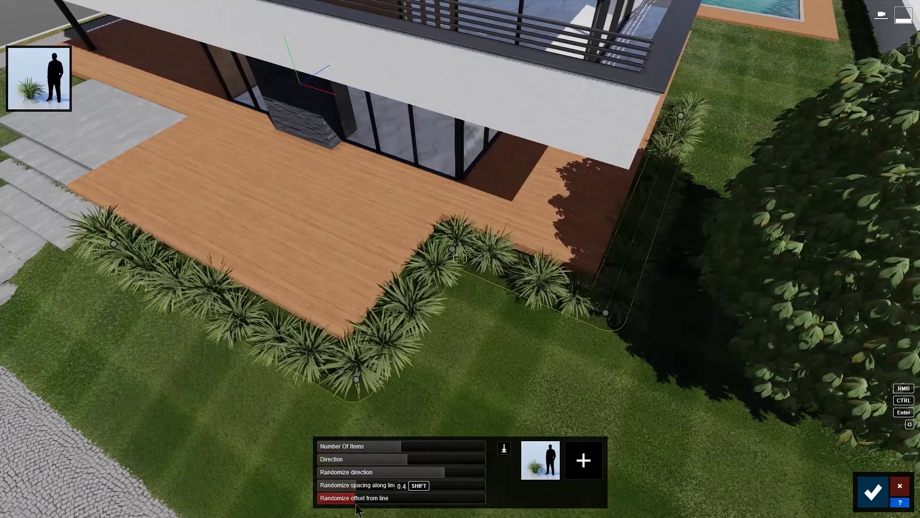
click(38, 78)
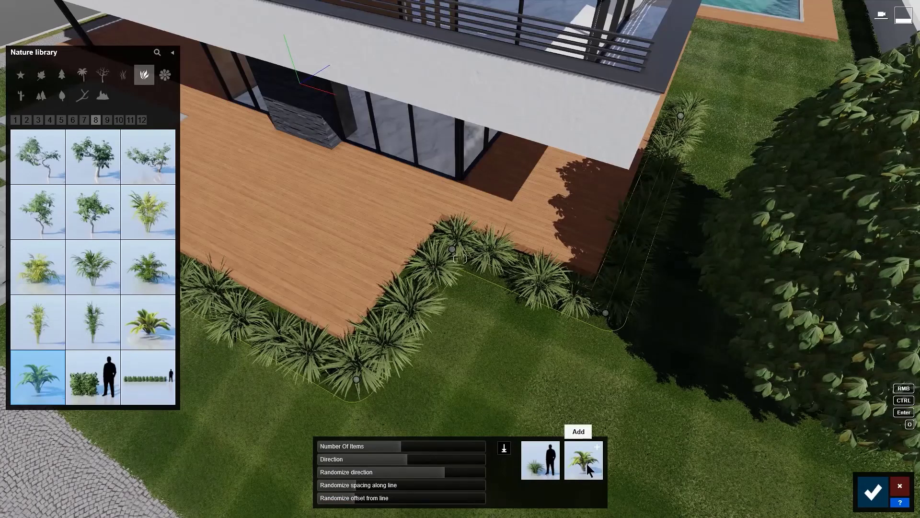
click(590, 470)
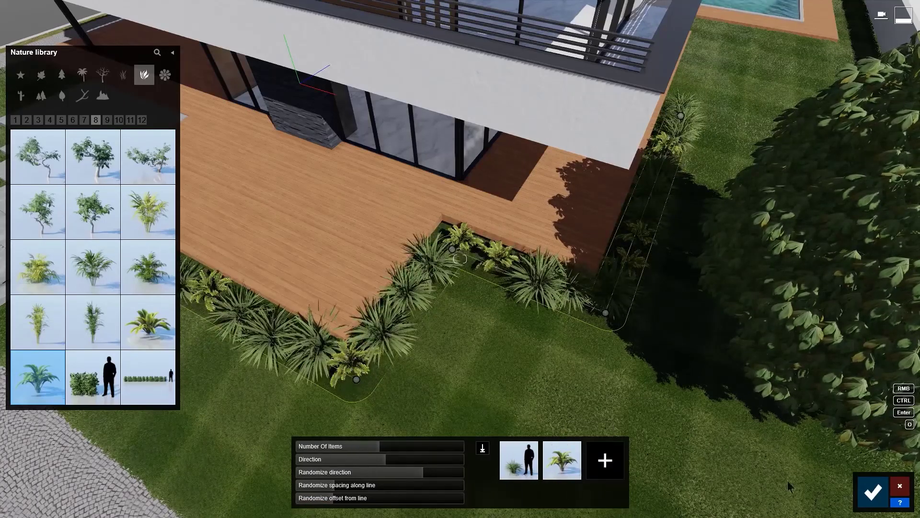
click(872, 501)
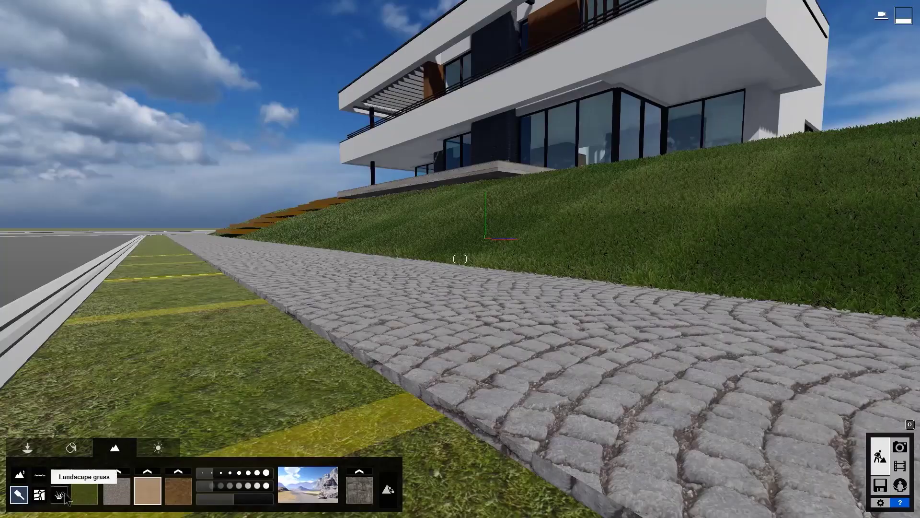
click(60, 495)
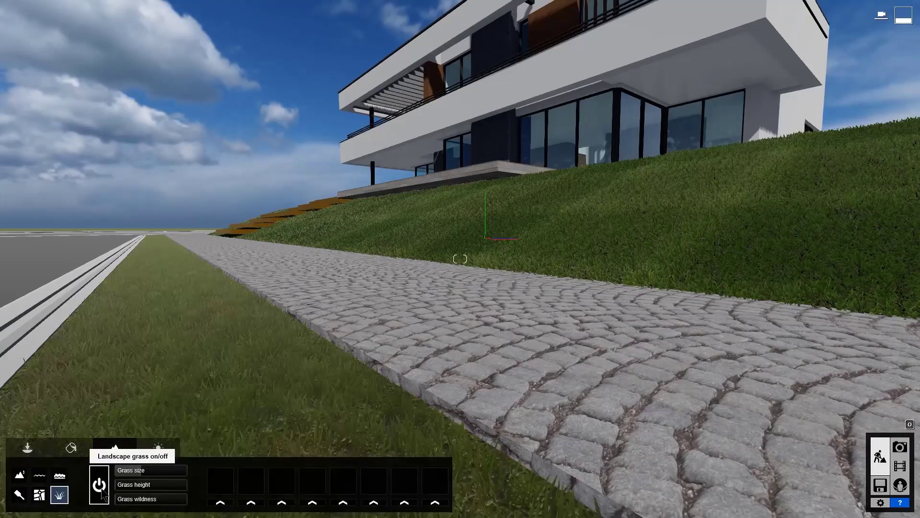
Raise the grass height, then sculpt rocky hills and roughen the left-side terrain with the Height brushes
drag(144, 484, 143, 504)
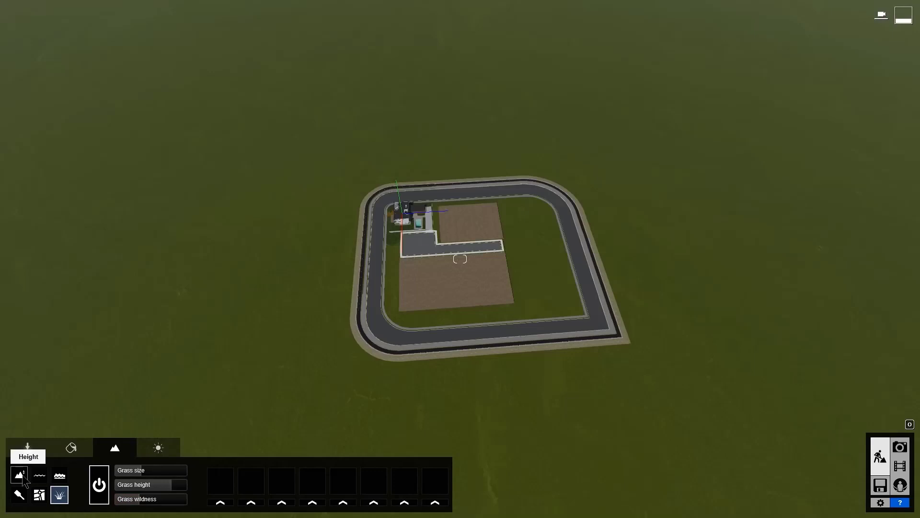
click(20, 475)
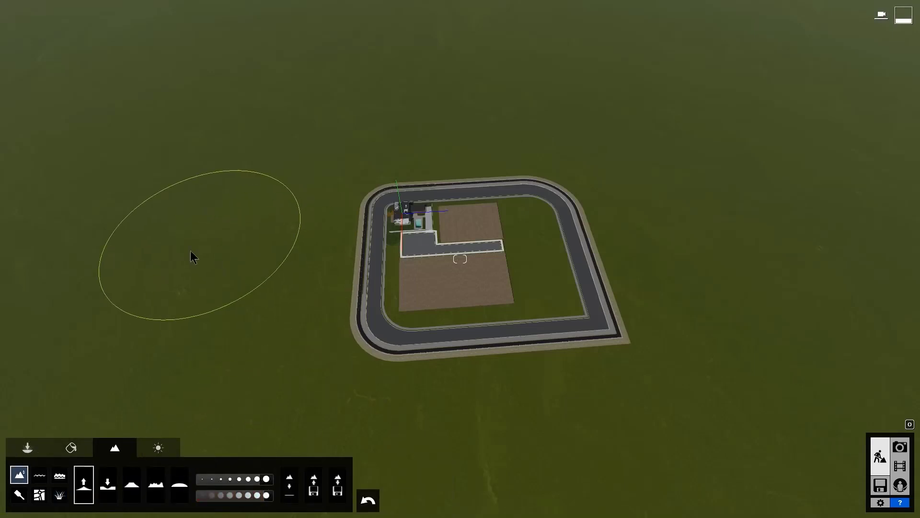
drag(431, 108, 96, 176)
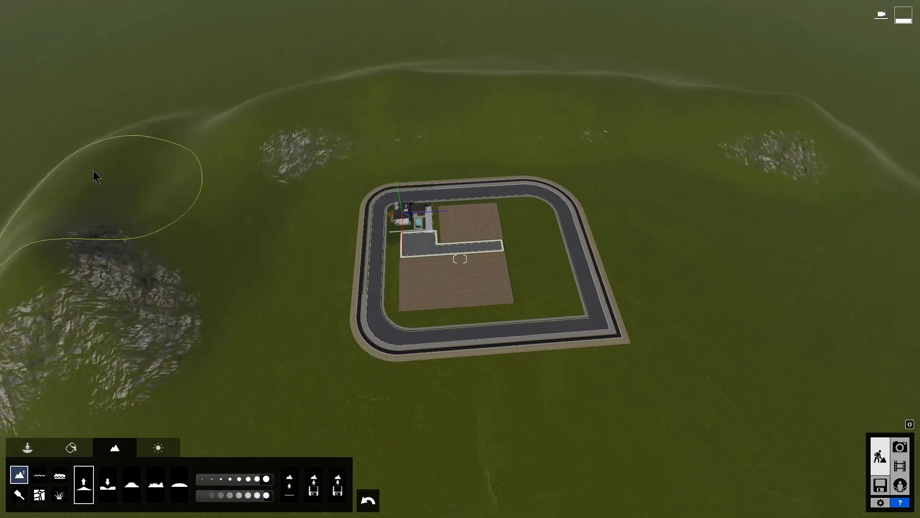
mouse_move(235, 97)
mouse_down()
mouse_move(95, 150)
mouse_move(166, 137)
mouse_move(178, 83)
mouse_up()
key(4)
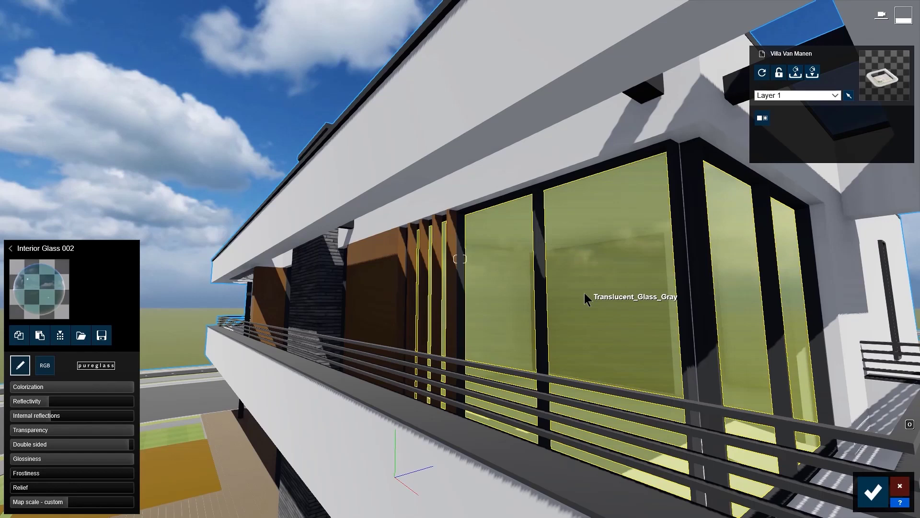
Adjust Interior Glass 002's relief and replace the lawn's Grass Light Green with the Landscape material
drag(15, 491, 46, 509)
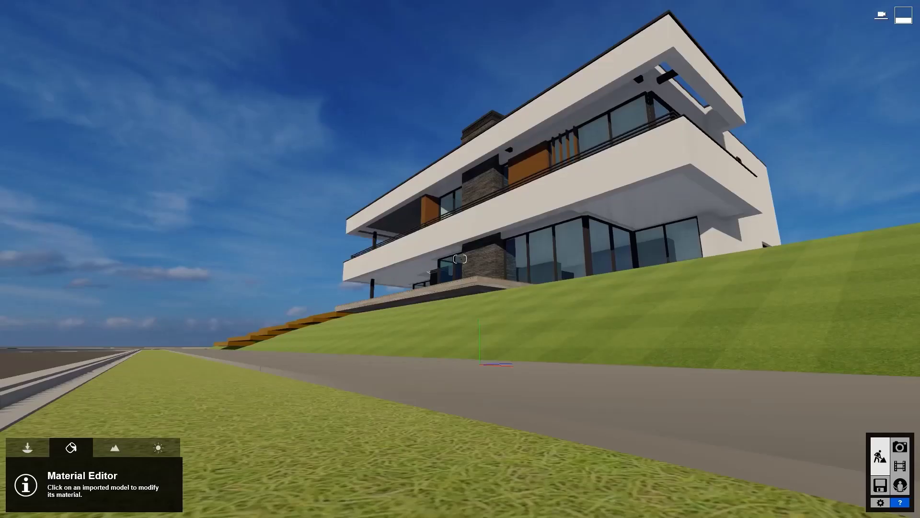
click(165, 381)
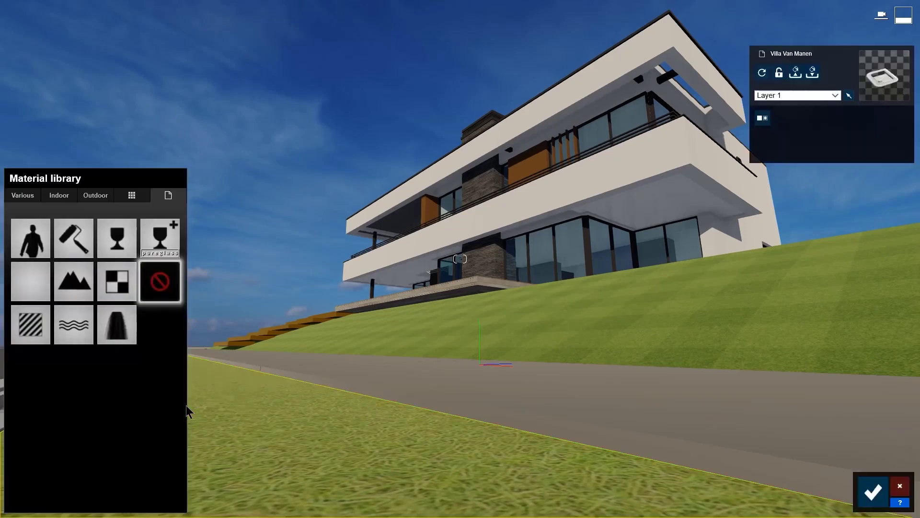
click(82, 284)
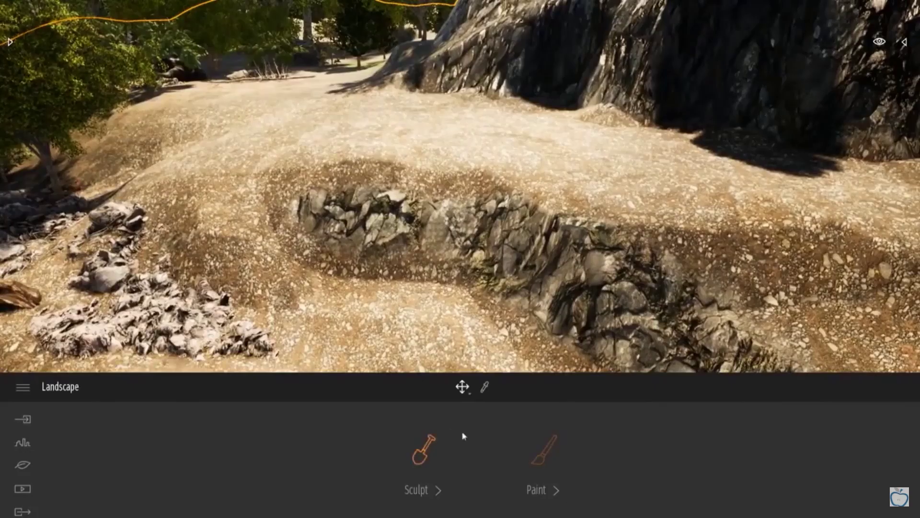
Raise the dirt terrain into a rocky mound, then dig part of it down
click(418, 449)
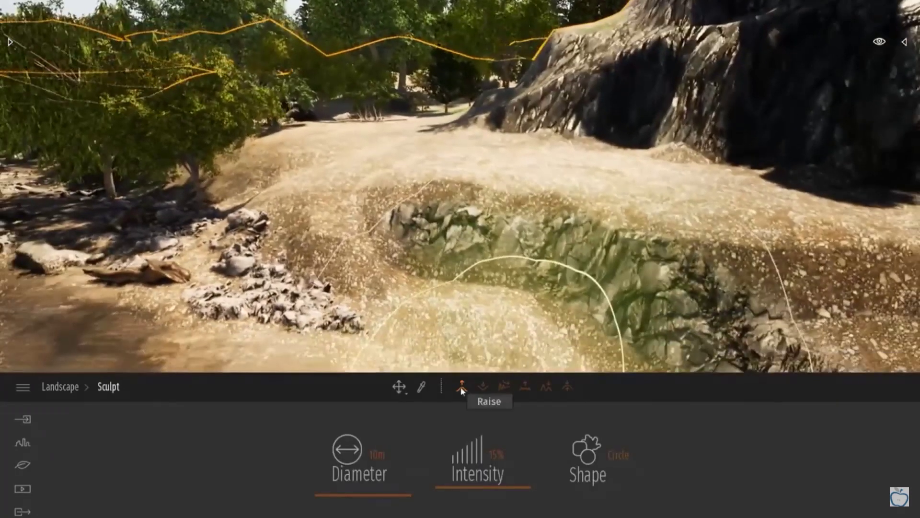
click(459, 389)
drag(503, 287, 642, 77)
click(483, 386)
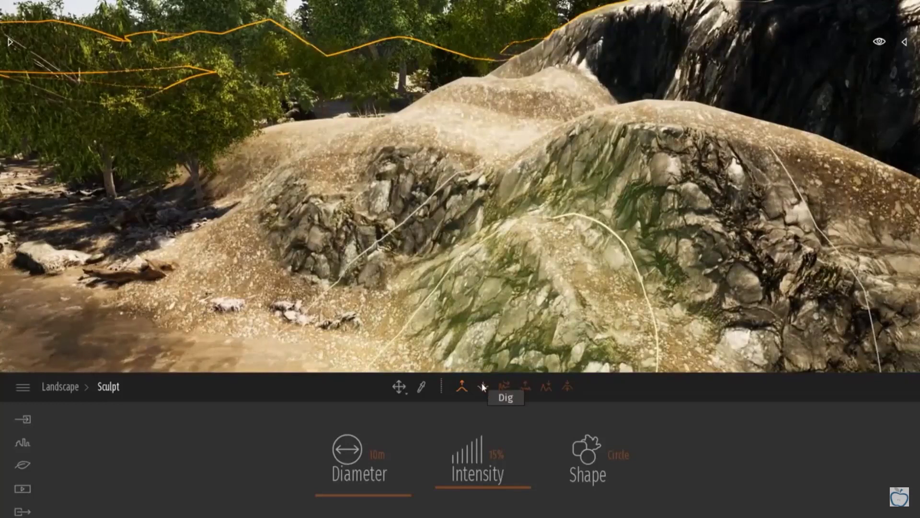
mouse_move(474, 154)
mouse_down()
mouse_move(498, 216)
mouse_move(551, 268)
mouse_up()
Flatten an area of the terrain with a 5m brush diameter
click(567, 386)
double_click(377, 453)
text(5)
key(Return)
mouse_move(456, 139)
mouse_down()
mouse_move(394, 162)
mouse_move(479, 221)
mouse_move(431, 215)
mouse_move(319, 133)
mouse_up()
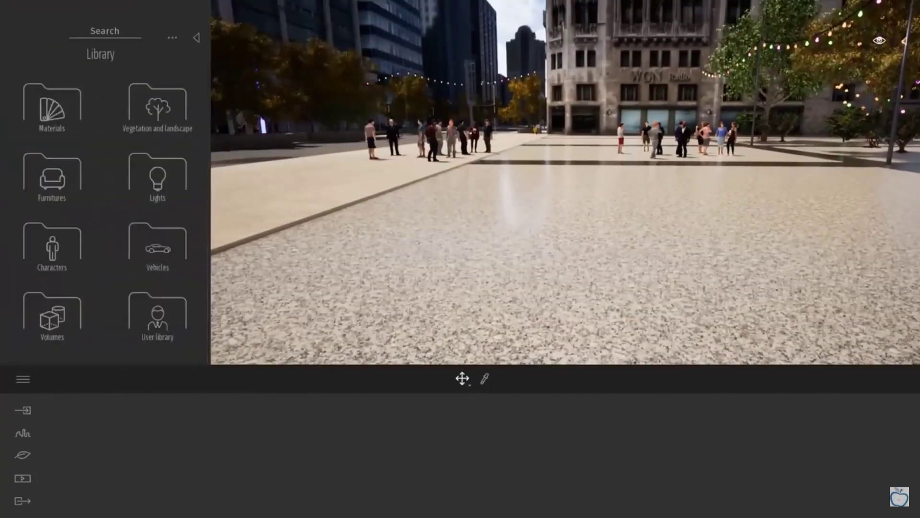
Place a human character from Characters > Humans into the plaza
click(52, 244)
click(52, 103)
drag(51, 102, 532, 307)
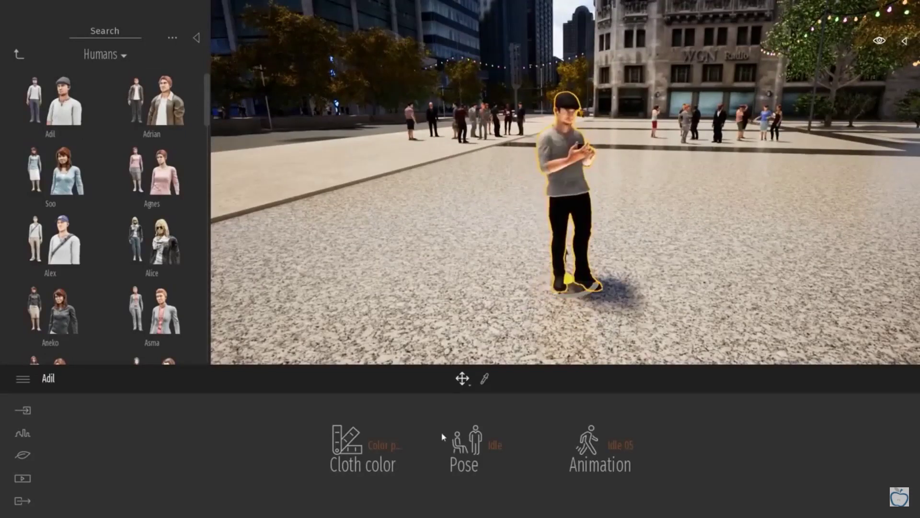
Try the character's cloth colour presets, choose a pose, view animations, then show people groups
click(382, 442)
click(470, 445)
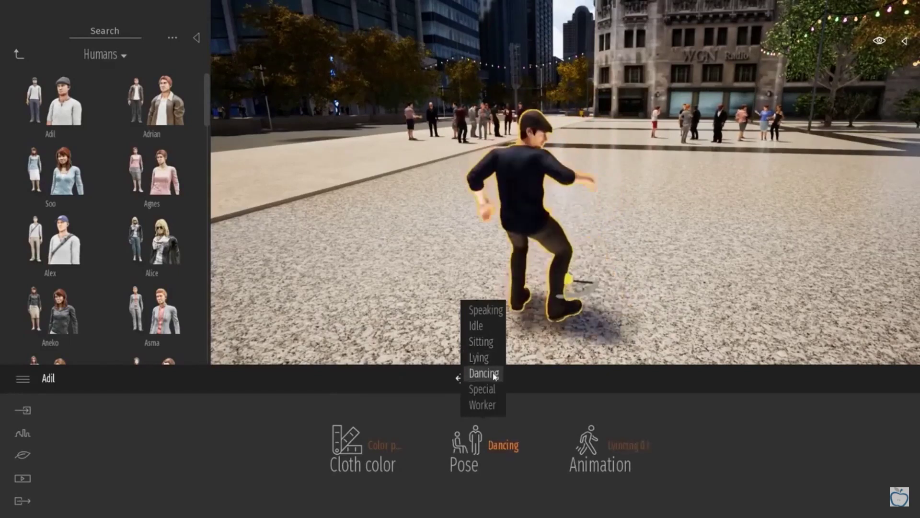
click(487, 331)
click(611, 470)
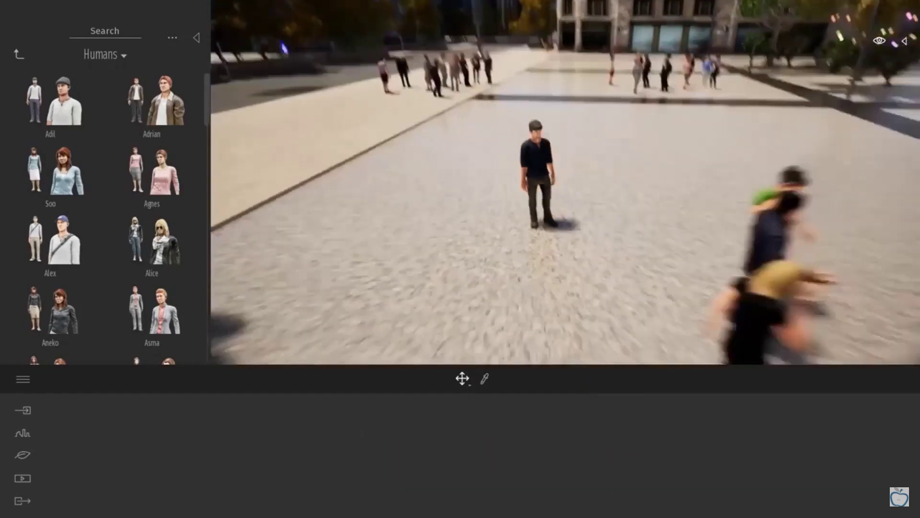
click(18, 54)
click(167, 117)
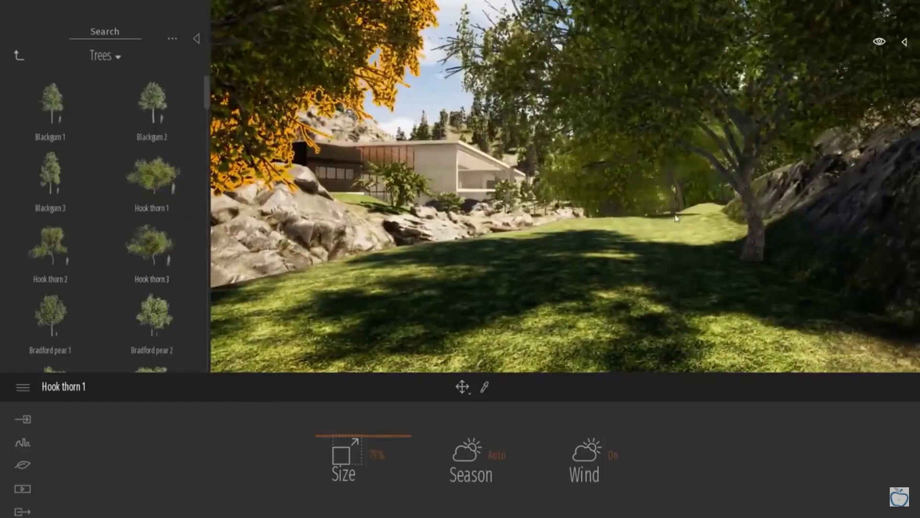
Paint a patch of Grass 1 onto the lawn near the house
key(w)
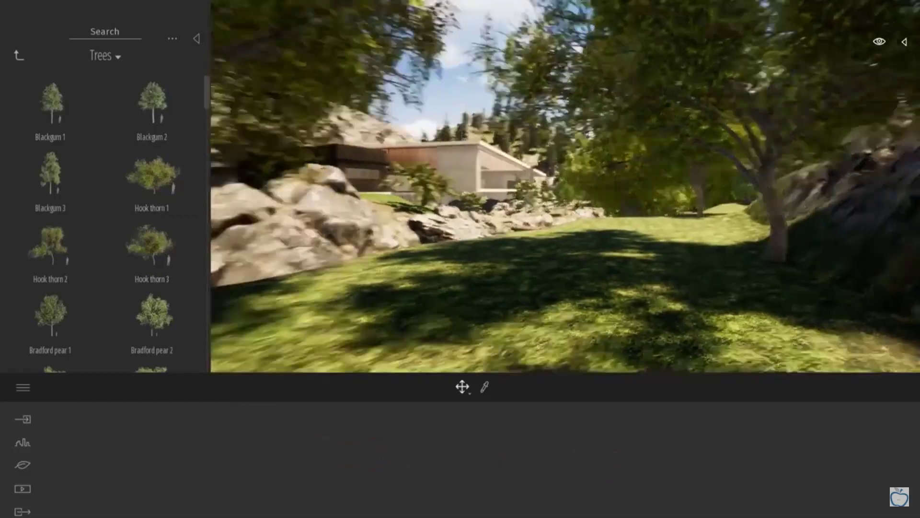
click(22, 465)
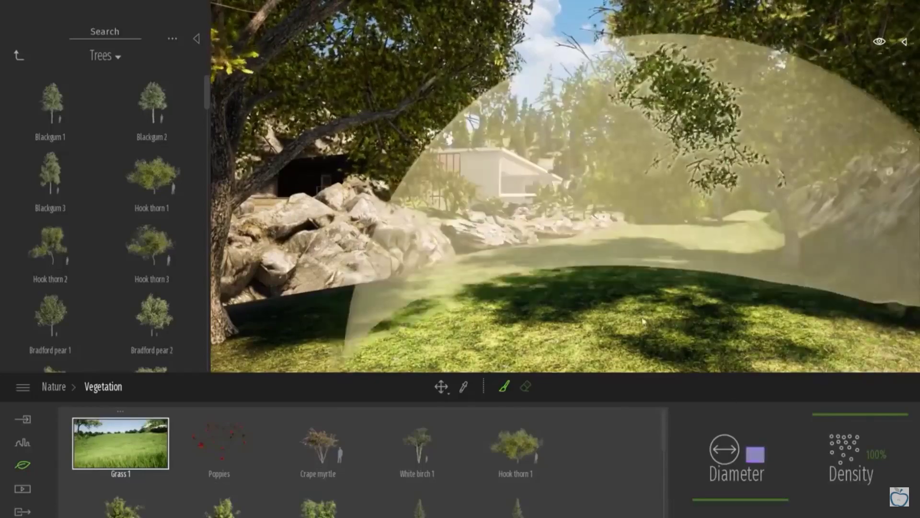
click(718, 345)
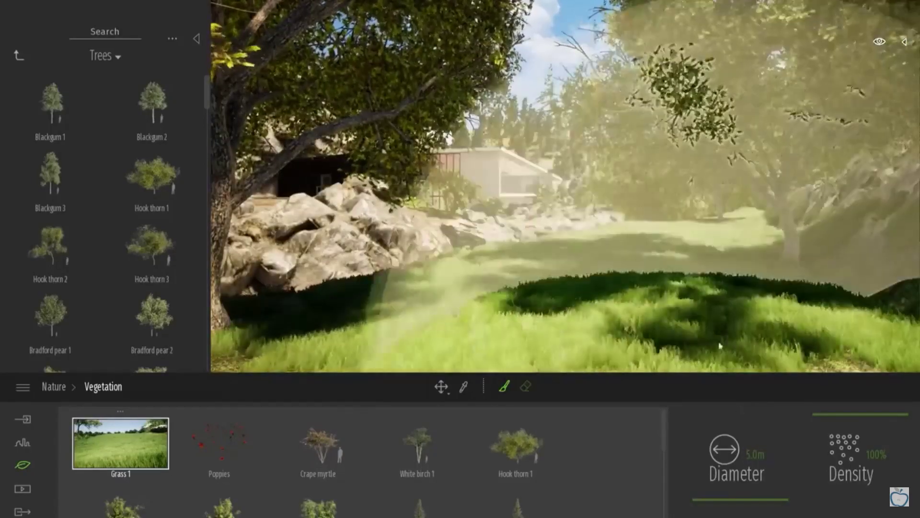
right_drag(719, 346, 670, 205)
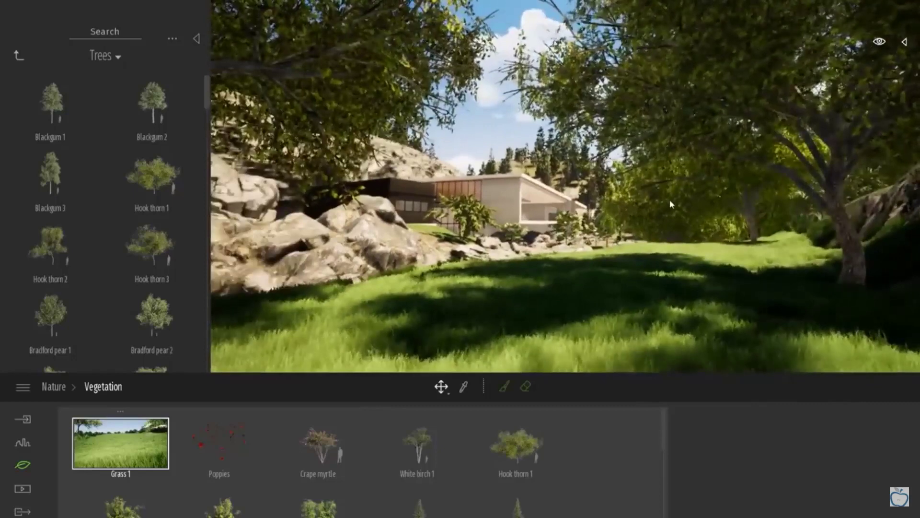
Collapse the library panel and bring up the Nature weather settings
click(196, 38)
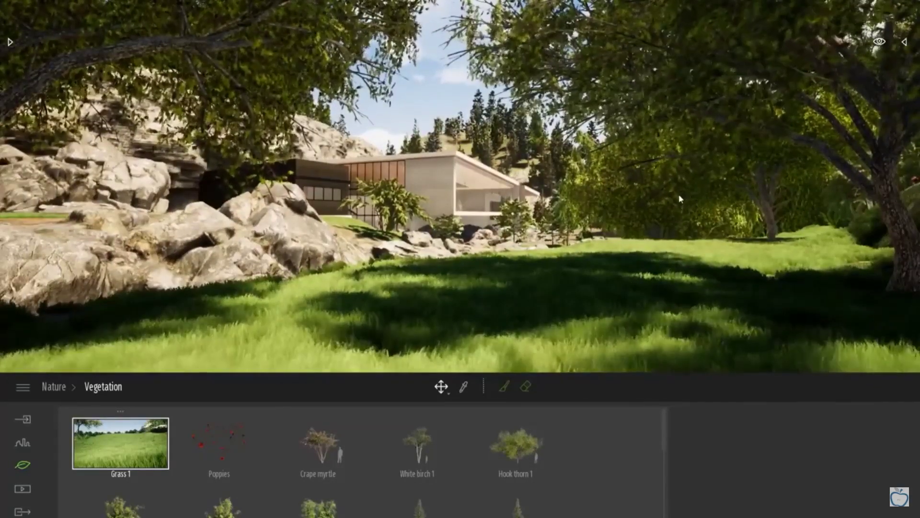
click(54, 386)
click(360, 461)
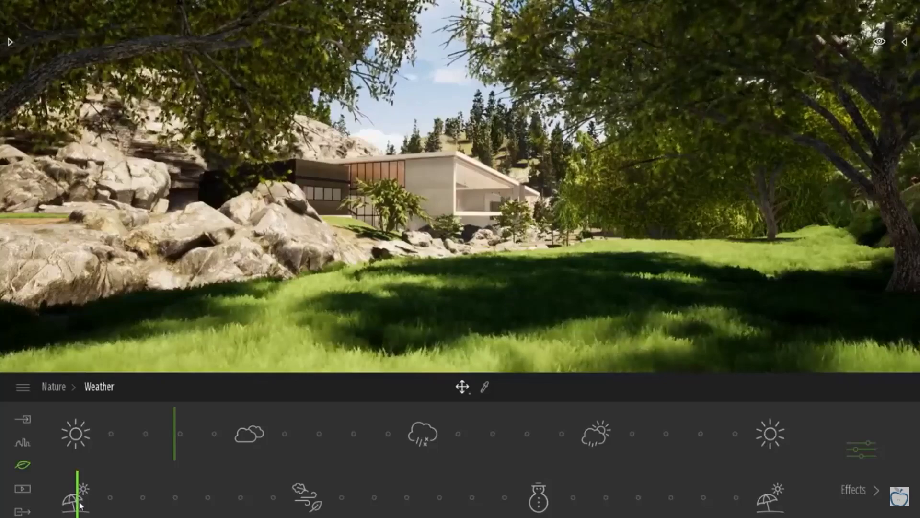
Drag the season marker to autumn and the weather playhead to rain
drag(202, 503, 315, 503)
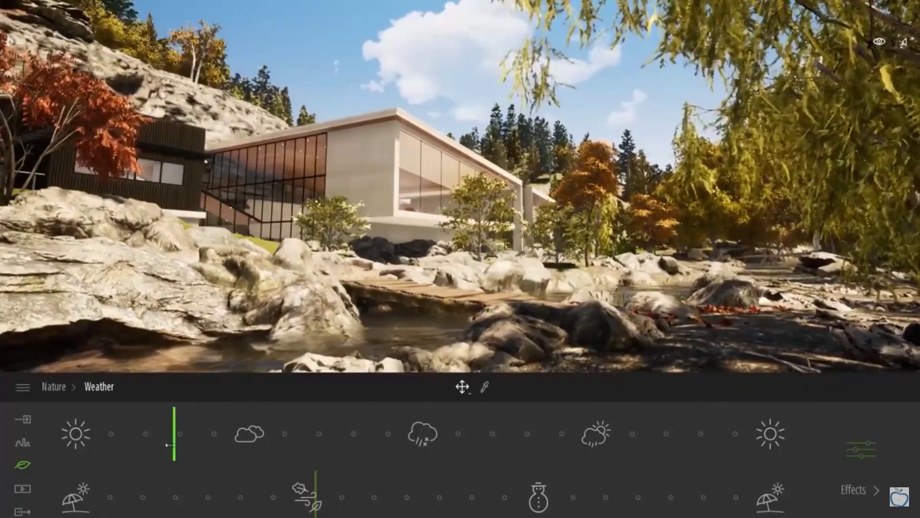
drag(223, 439, 422, 437)
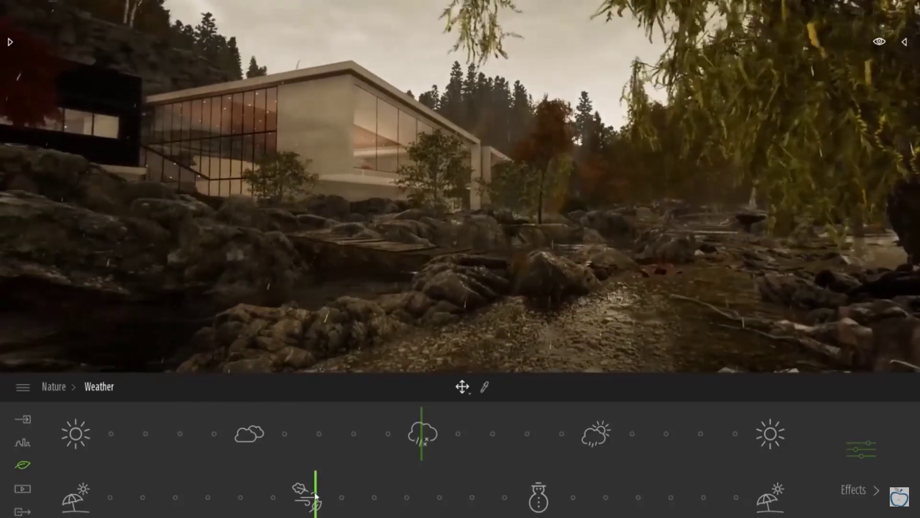
Set the season to winter, shrink the floor's scale, raise reflection and apply Polished concrete 01
drag(435, 496, 538, 496)
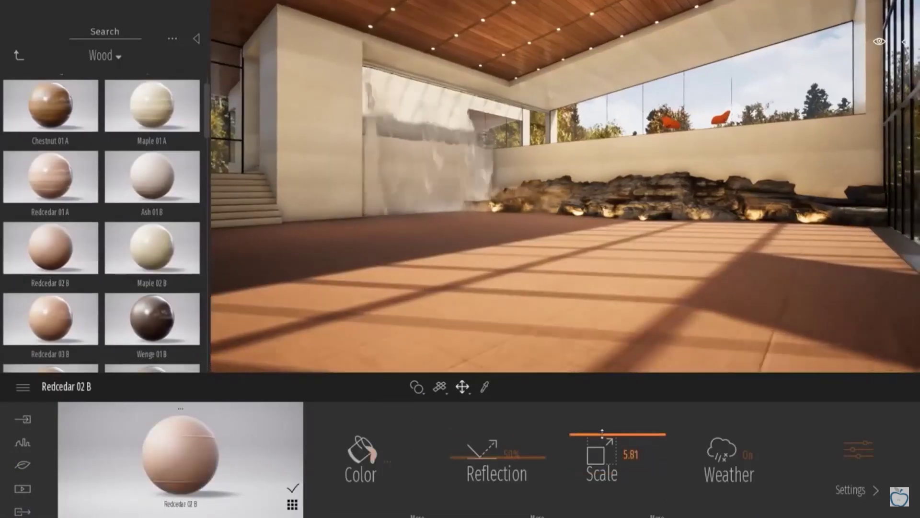
drag(602, 433, 598, 438)
drag(480, 436, 483, 425)
click(51, 103)
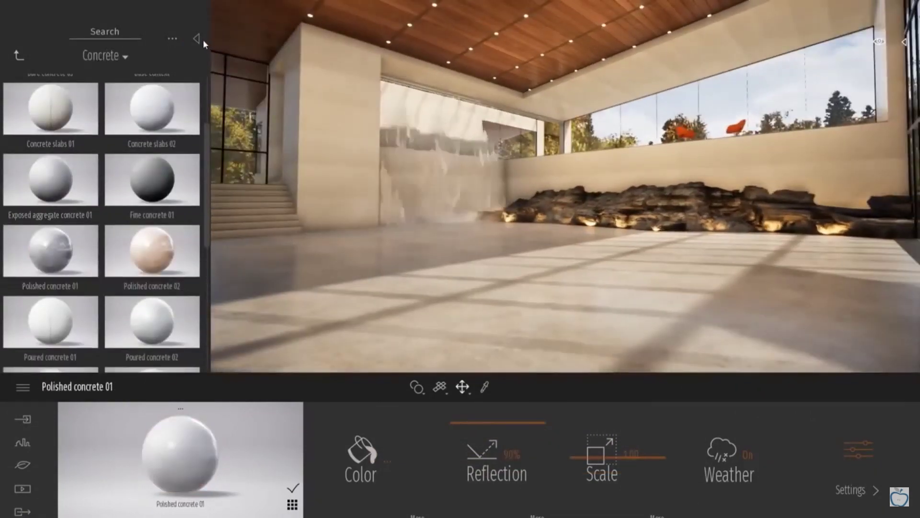
Peek into the Vegetation and landscape, Furniture and Lights folders, ending at the library root
click(19, 55)
click(18, 55)
click(168, 111)
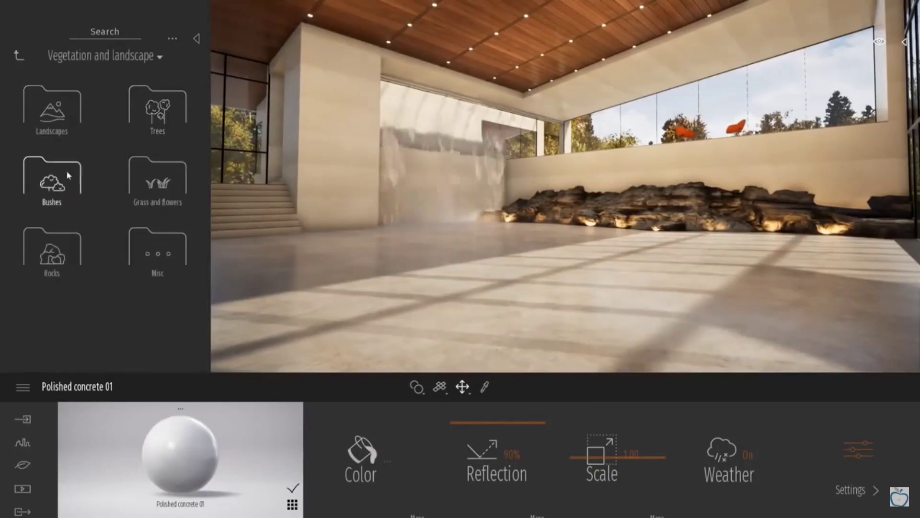
click(18, 55)
click(52, 177)
click(18, 55)
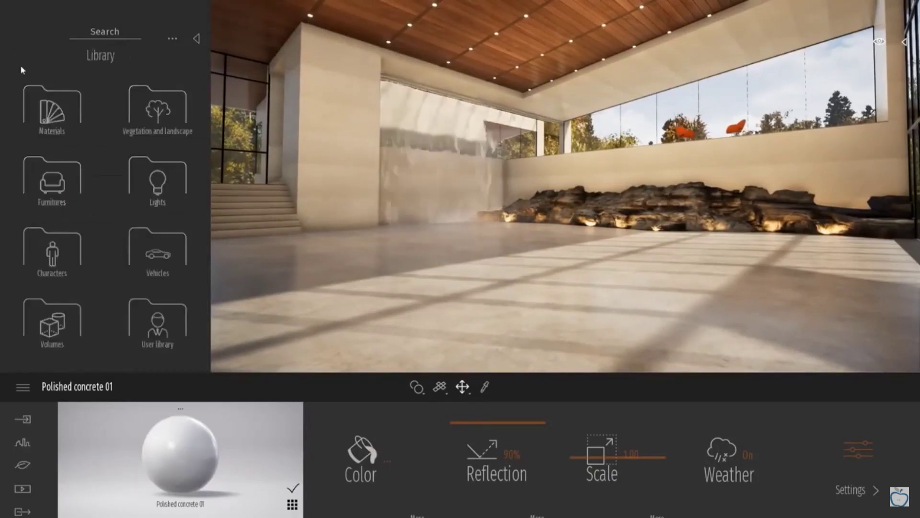
click(154, 178)
click(18, 56)
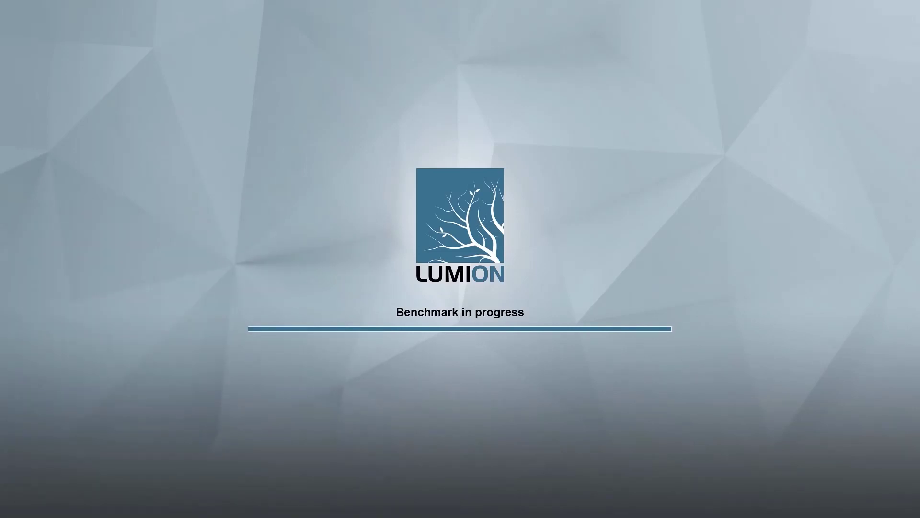
Check the Computer speed benchmark results, then open the Examples projects from the welcome screen
click(648, 195)
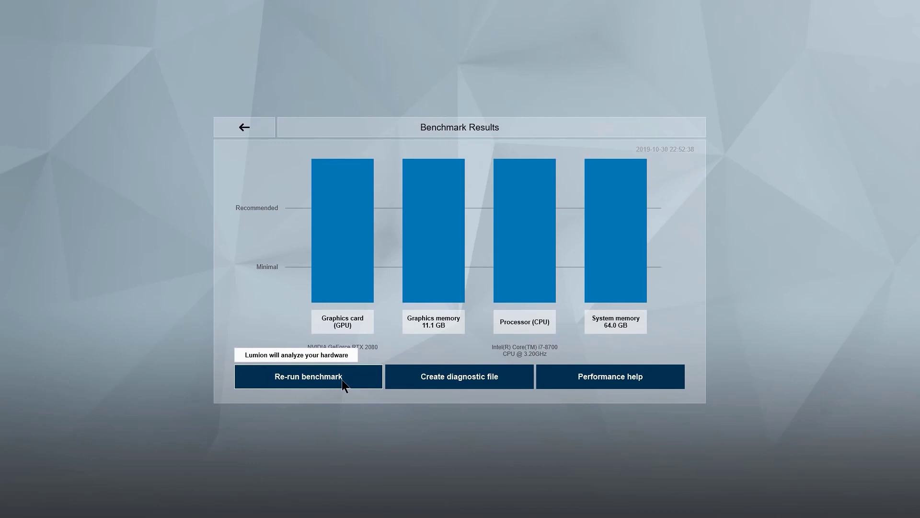
click(237, 130)
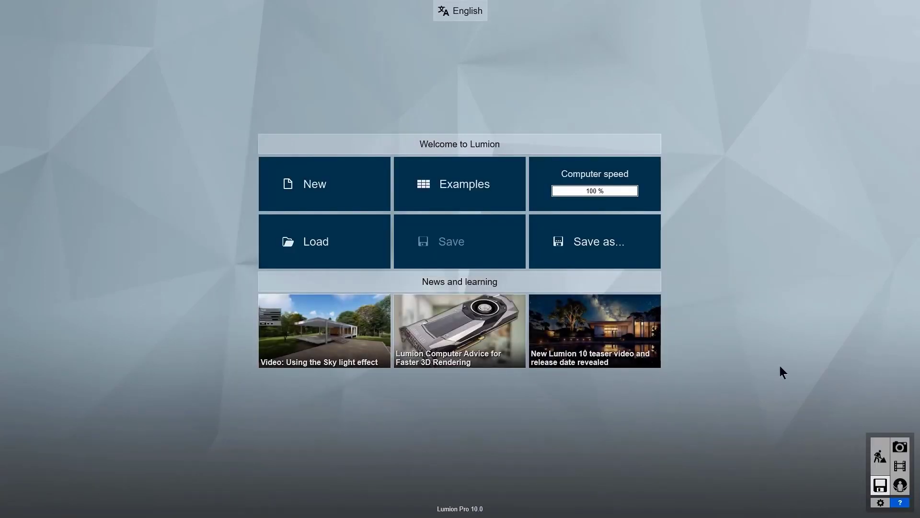
click(352, 188)
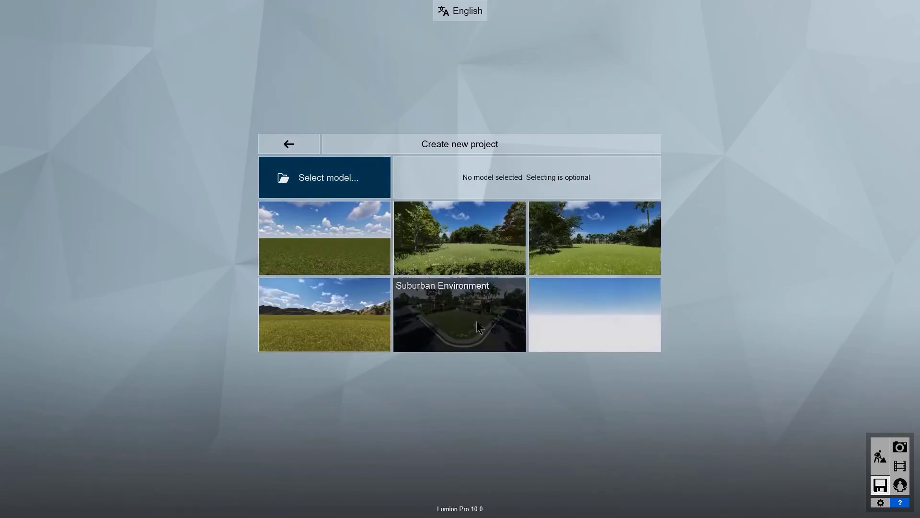
click(288, 144)
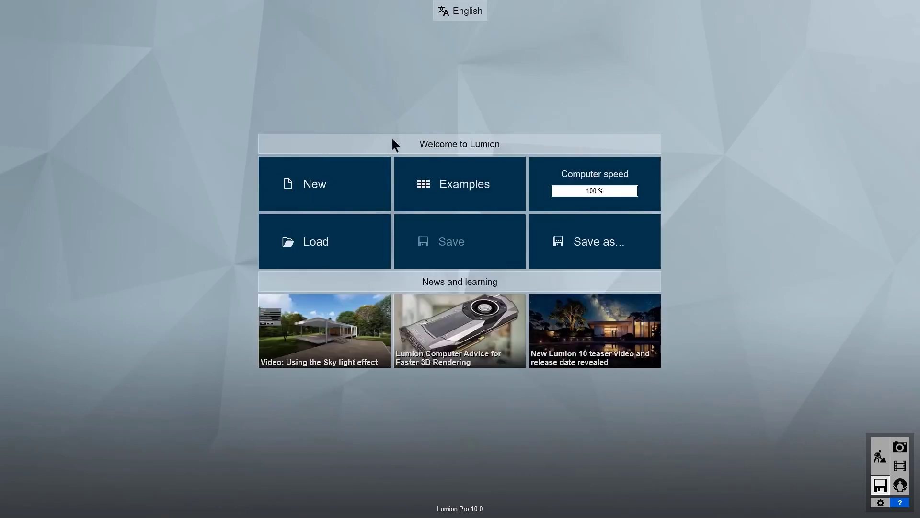
click(463, 199)
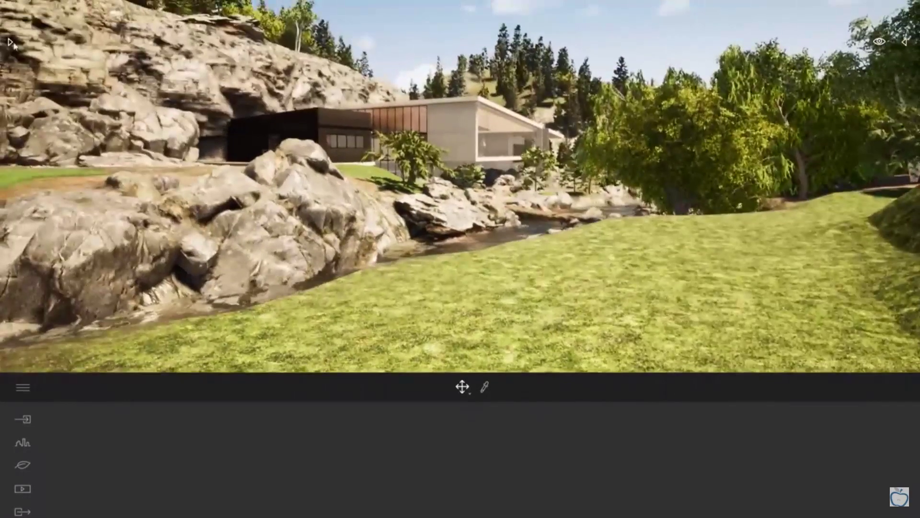
Place a Hook thorn 1 tree from Vegetation and landscape > Trees beside the lawn
click(9, 41)
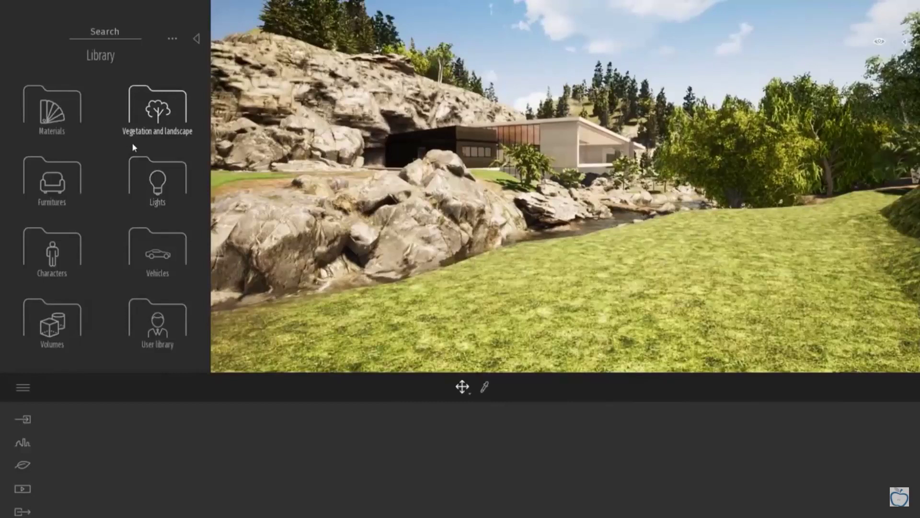
click(156, 109)
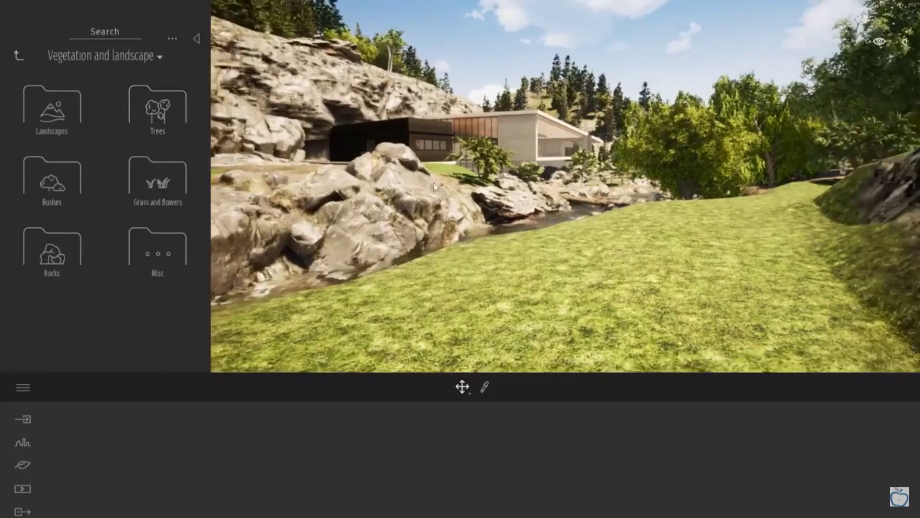
click(154, 100)
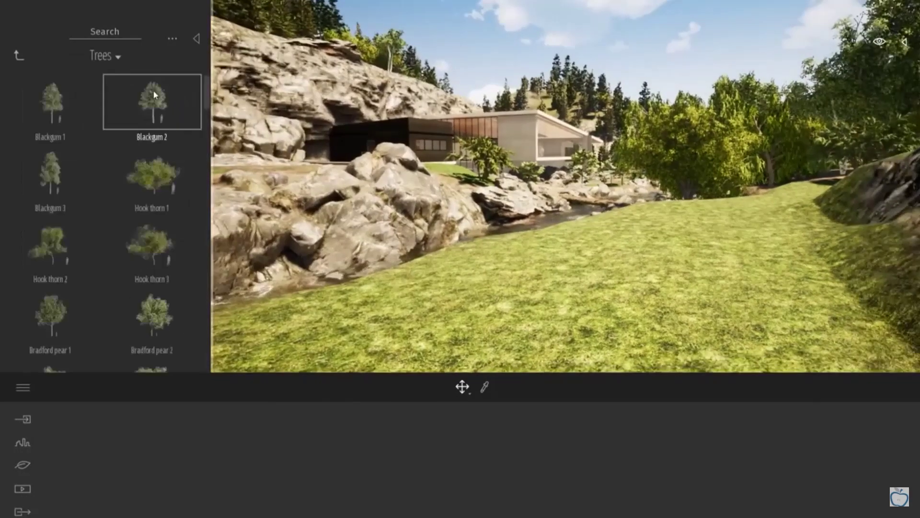
click(150, 181)
click(801, 298)
right_drag(291, 317, 539, 248)
key(Escape)
key(w)
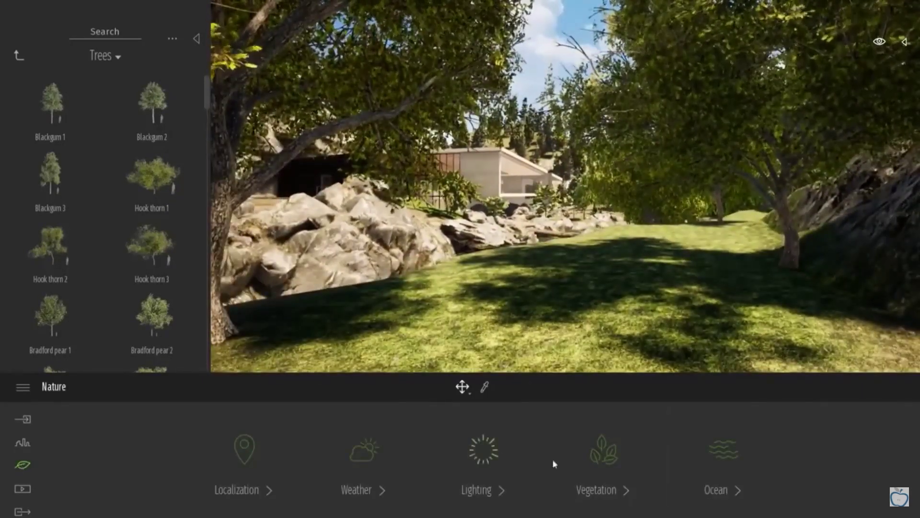
Paint tall Grass 1 across the foreground and collapse the library
click(554, 464)
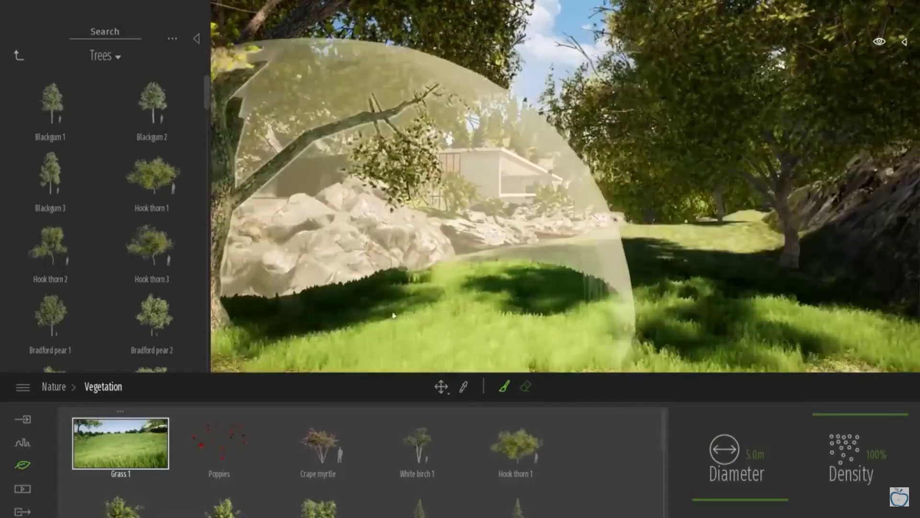
mouse_move(412, 288)
mouse_down()
mouse_move(739, 288)
mouse_move(701, 309)
mouse_up()
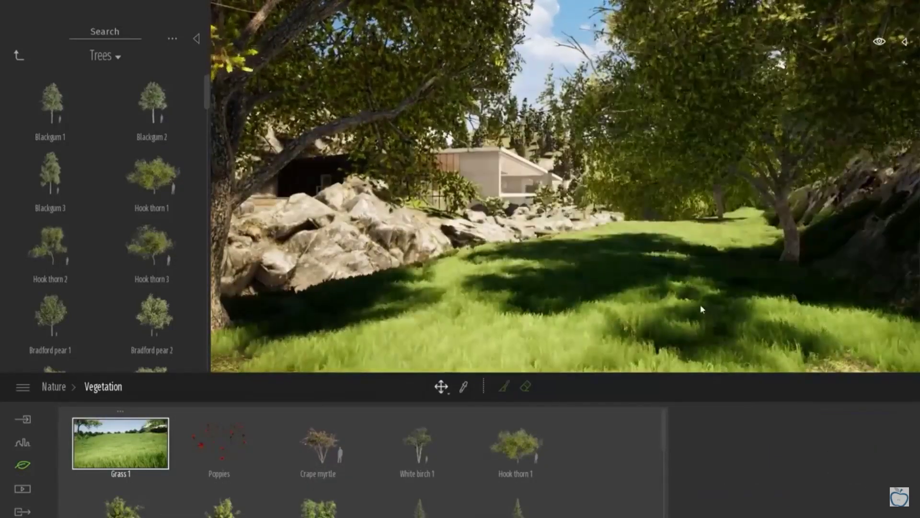
key(w)
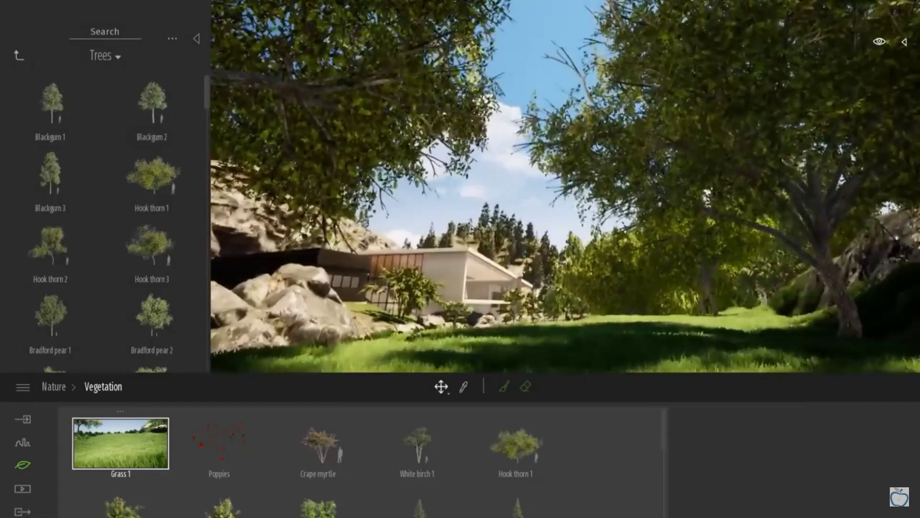
key(w)
click(196, 38)
key(w)
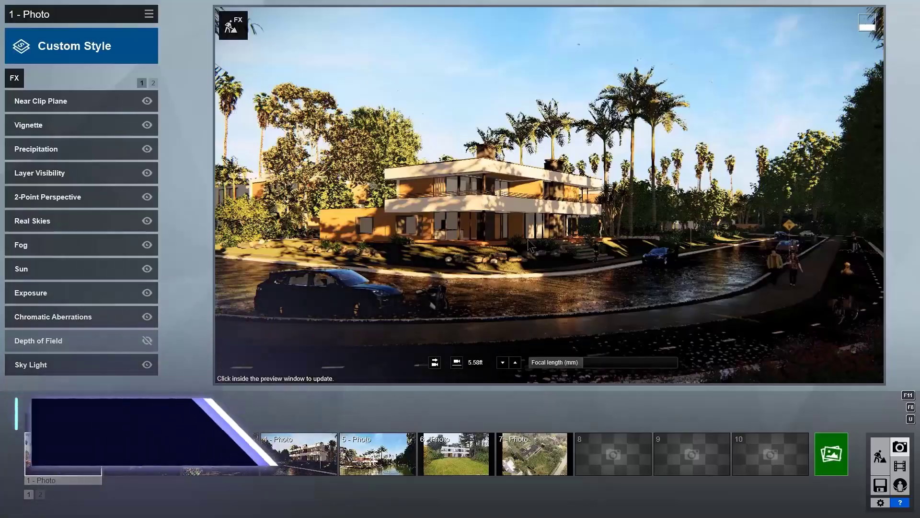
Frame a closer, higher view of the house and car, store it as photo 8, and open Select Style
key(w)
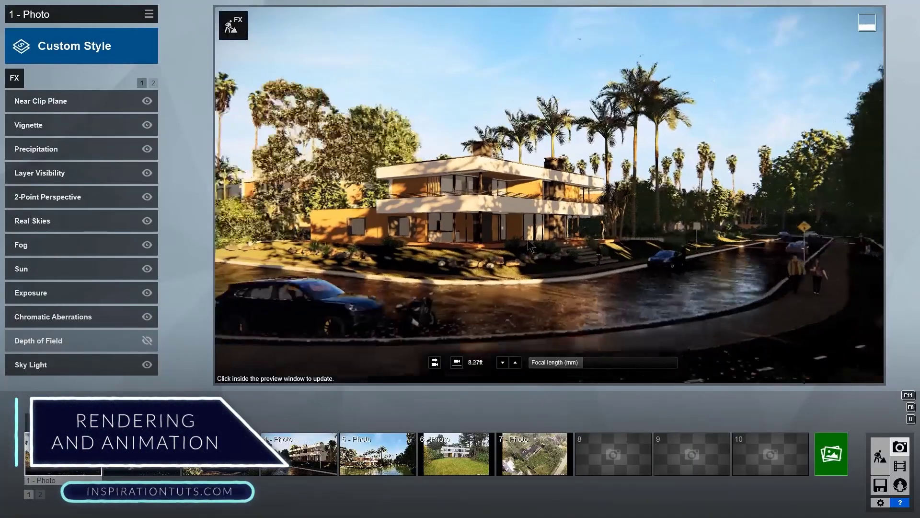
key(a)
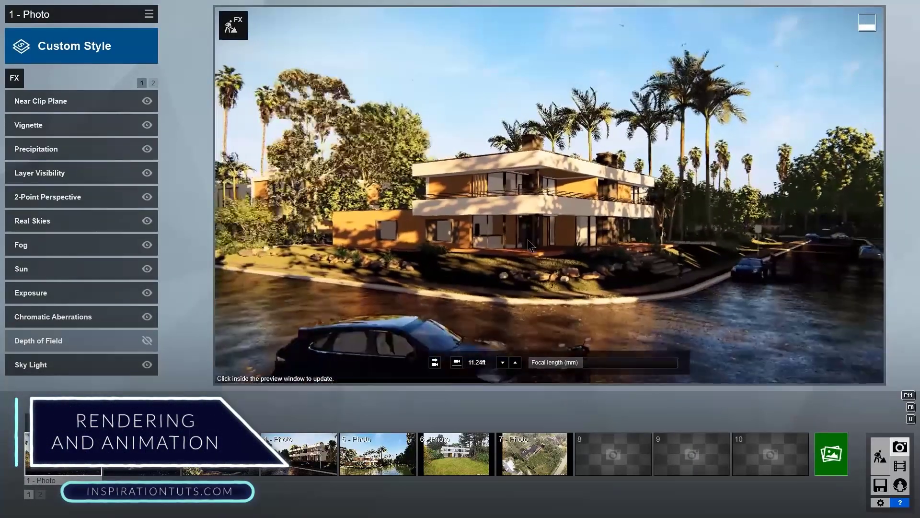
mouse_move(605, 473)
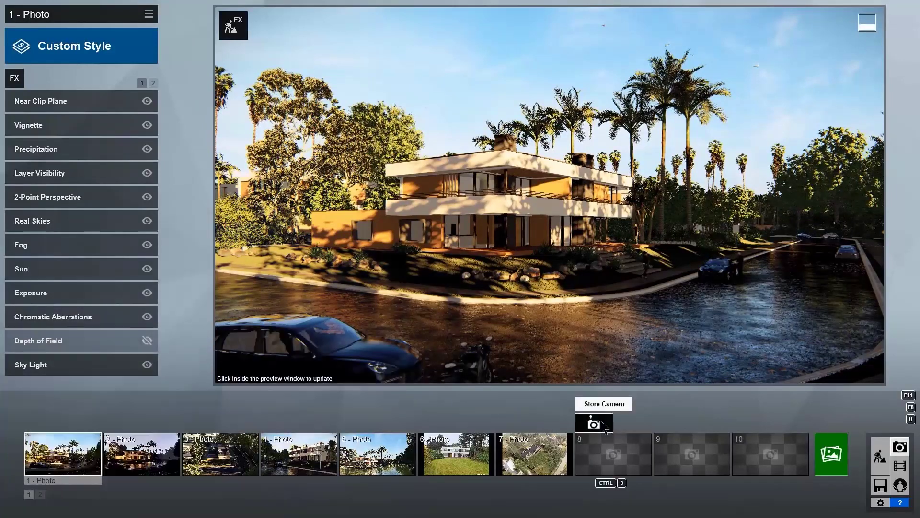
click(604, 426)
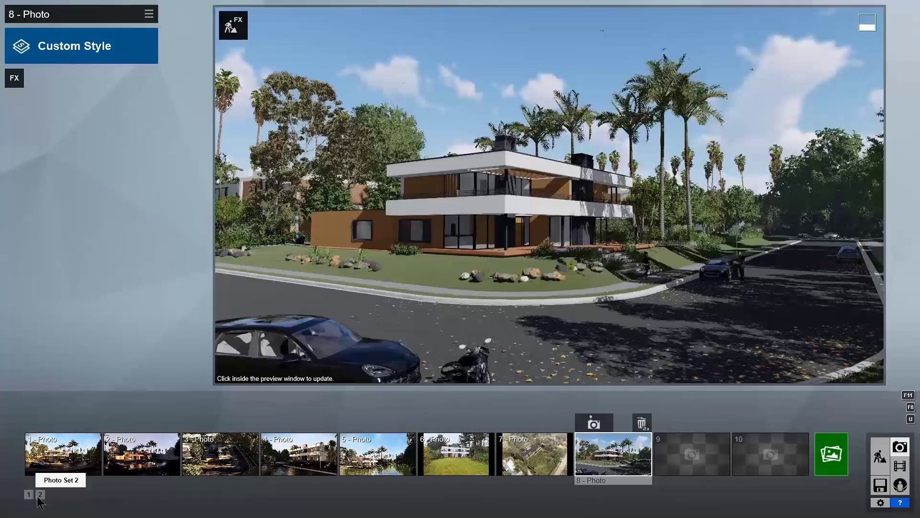
click(58, 455)
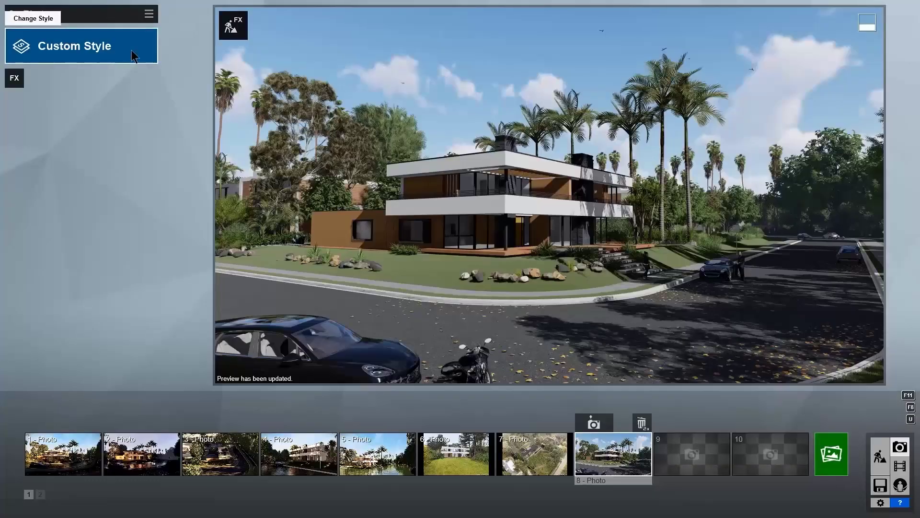
click(134, 56)
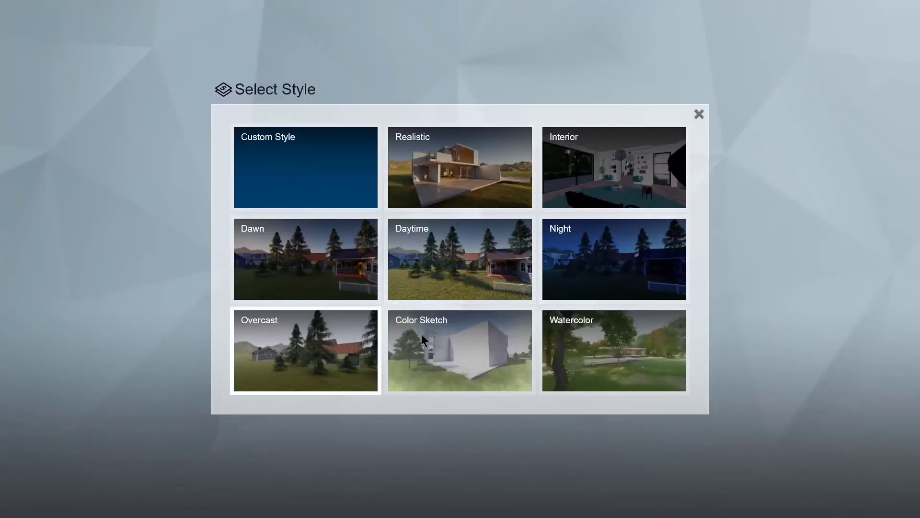
Apply the Realistic style to photo 8, refresh the preview, and open the photo effects list
click(507, 188)
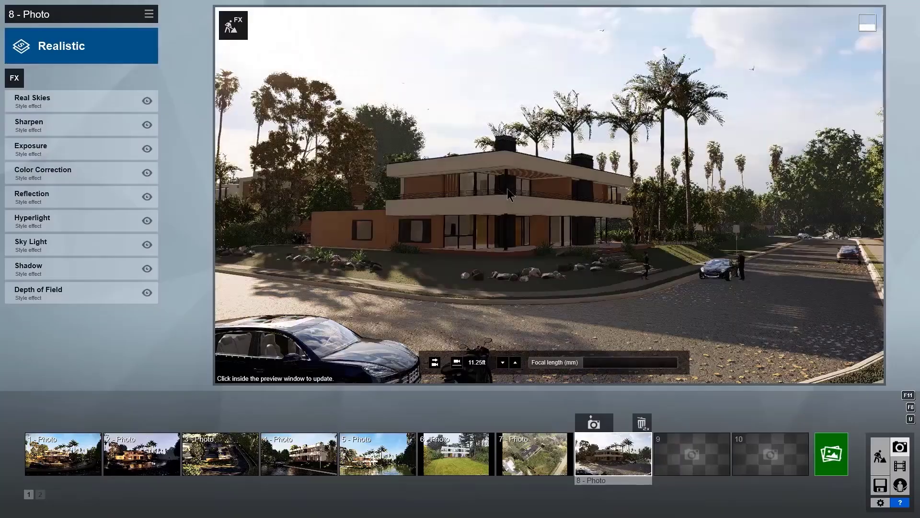
click(507, 188)
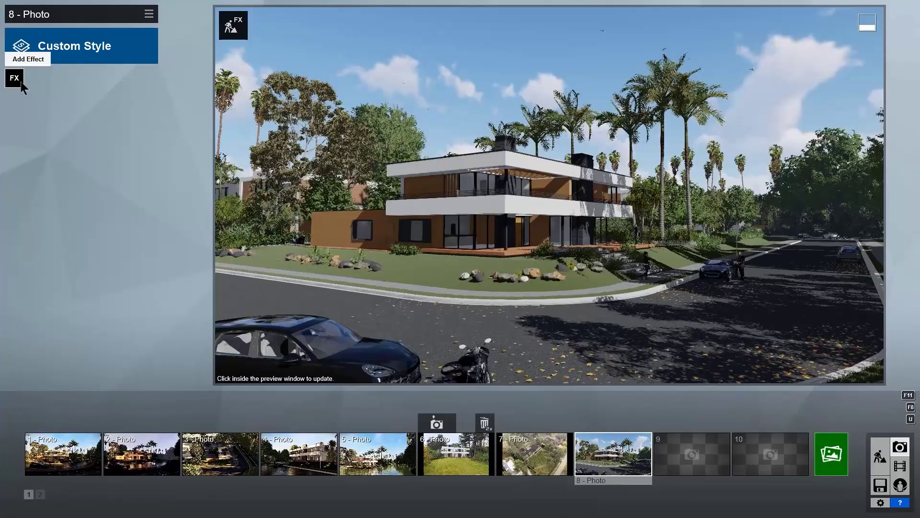
click(15, 78)
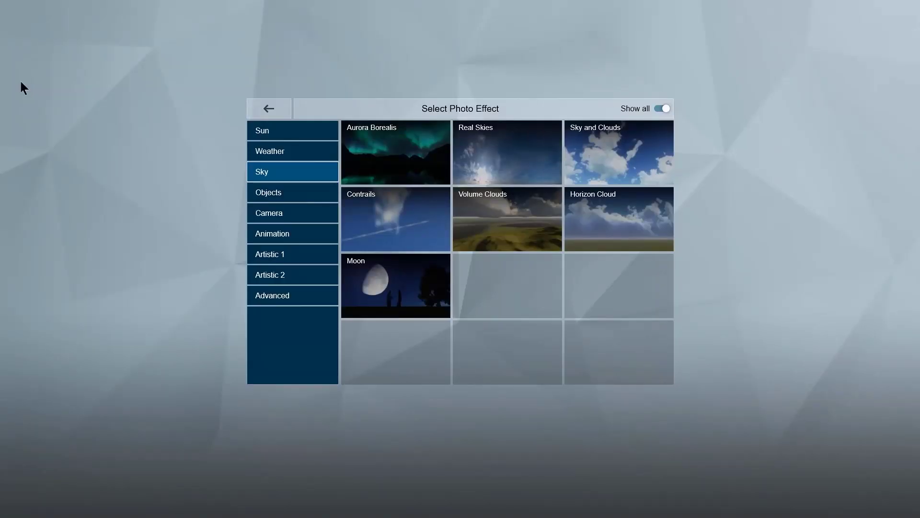
Browse the Sun, Weather, Sky, Objects, Camera, Animation, Artistic and Advanced effects, then open Real Skies
click(311, 130)
click(312, 150)
click(312, 171)
click(310, 191)
click(311, 213)
click(308, 233)
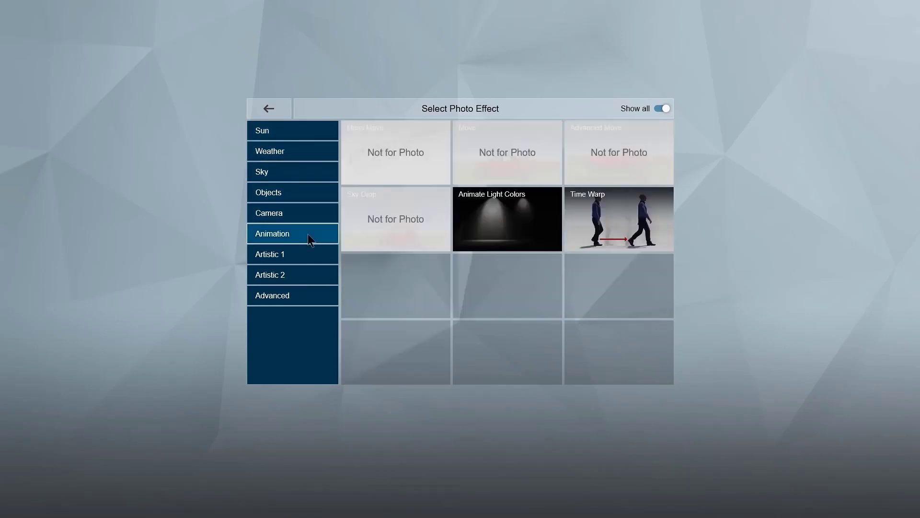
click(310, 259)
click(308, 278)
click(308, 297)
click(311, 172)
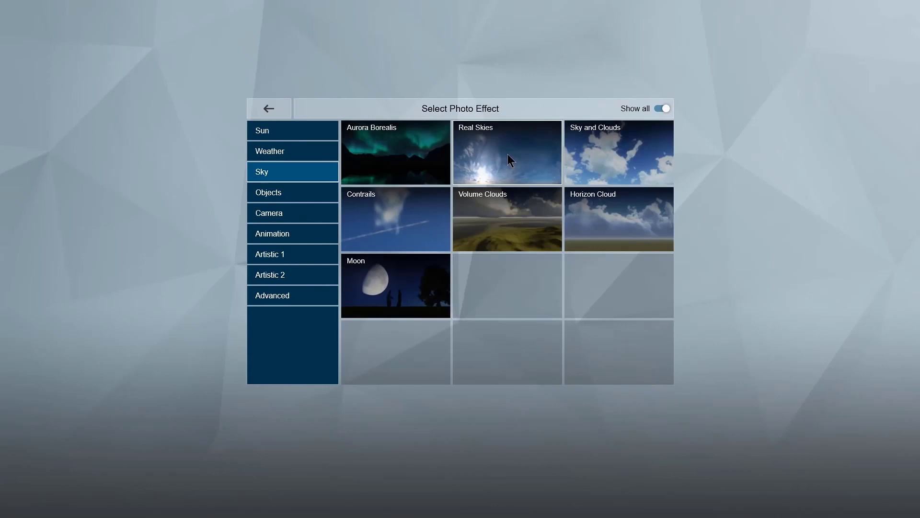
click(507, 154)
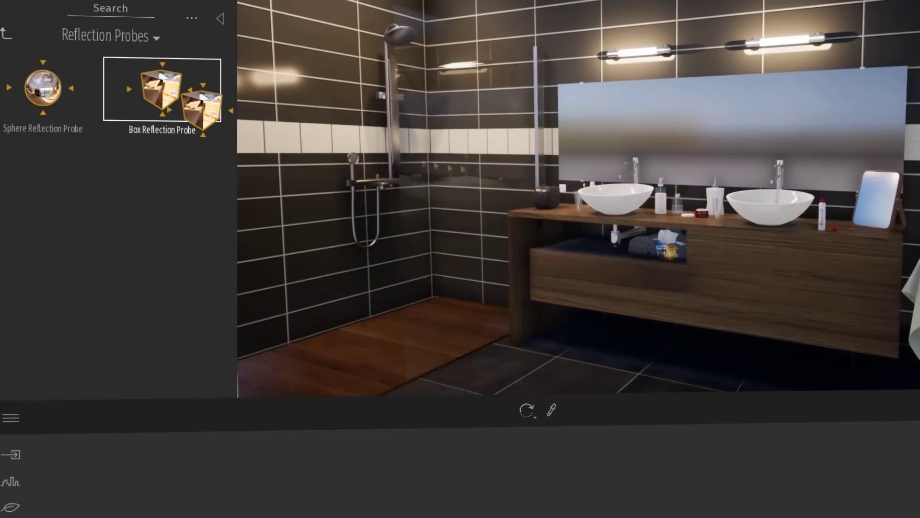
Place a Box Reflection Probe, then enable Clay render excluding Vegetation, Items and Others
click(682, 141)
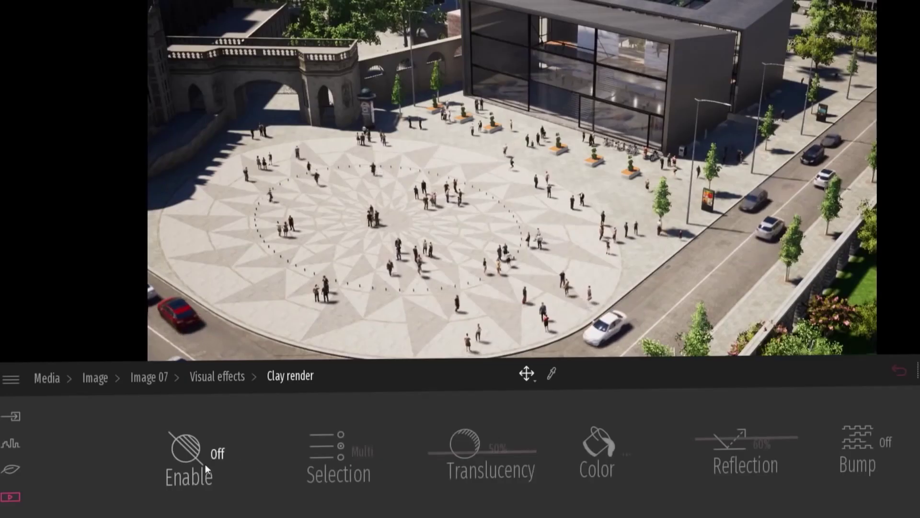
click(205, 464)
click(336, 455)
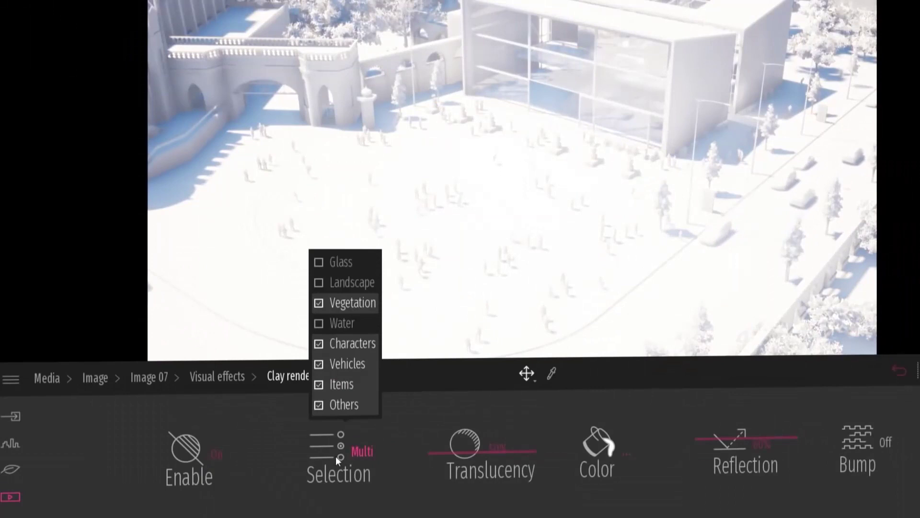
click(351, 307)
click(338, 384)
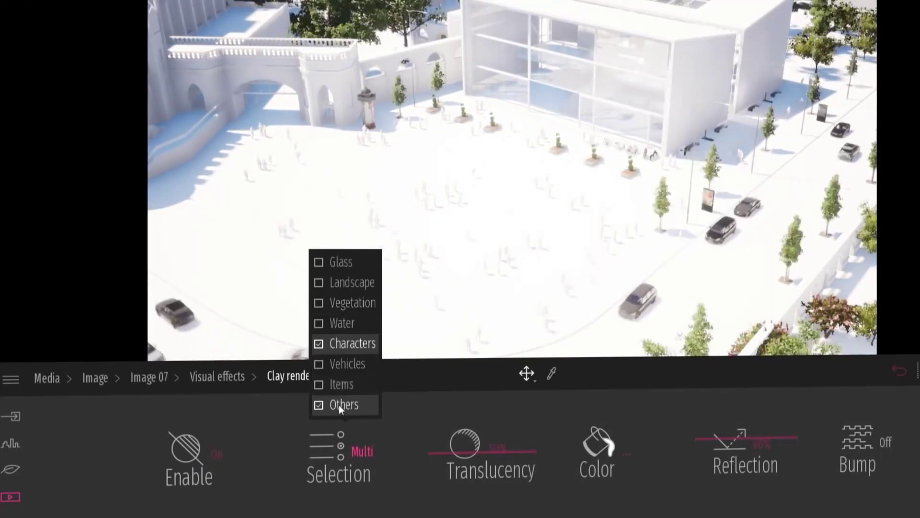
click(339, 404)
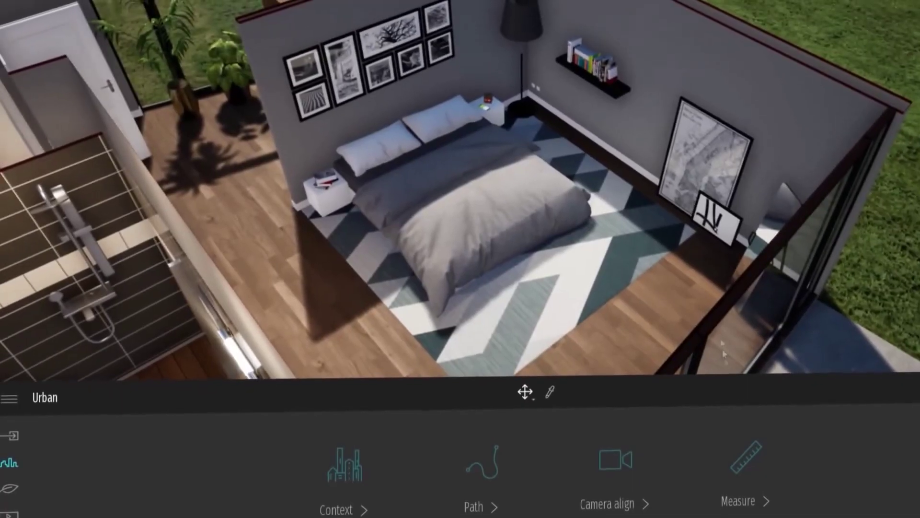
Open the Measure tool from the Urban panel
click(740, 499)
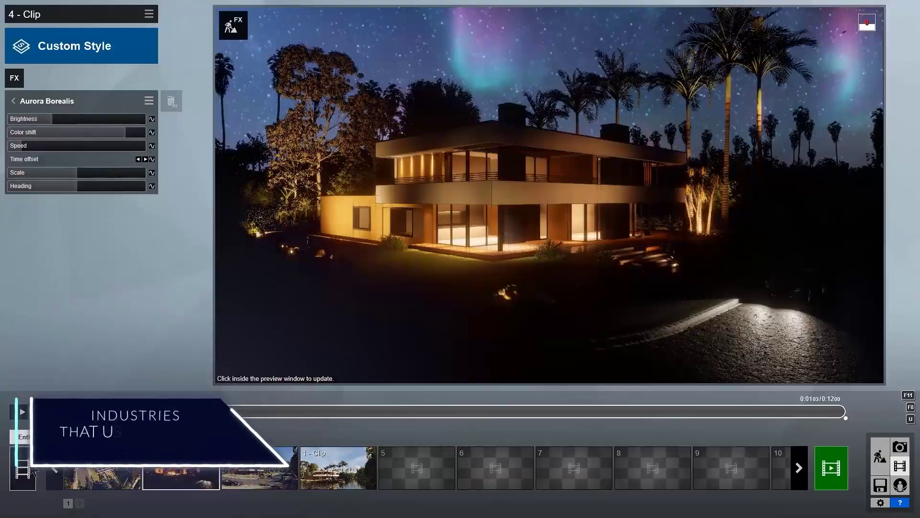
Select the entire movie, then store a lower front view of the house as panorama 2
click(33, 472)
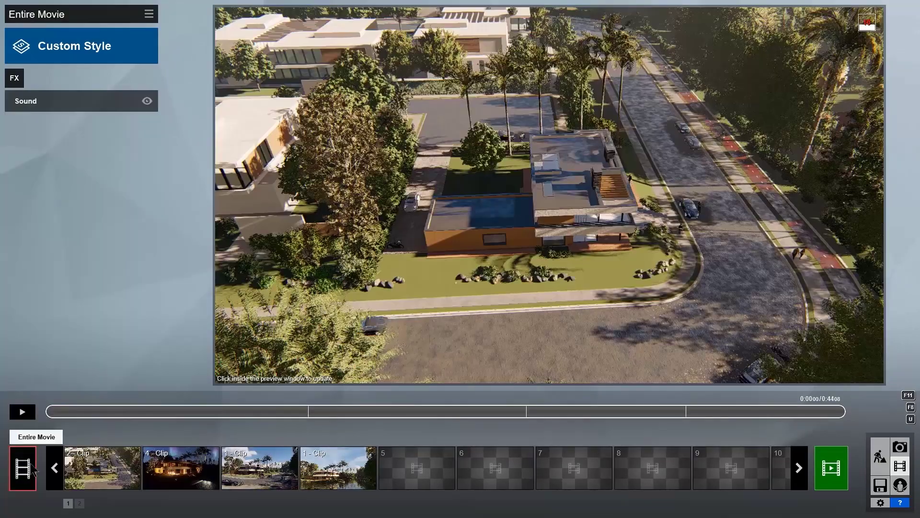
click(14, 77)
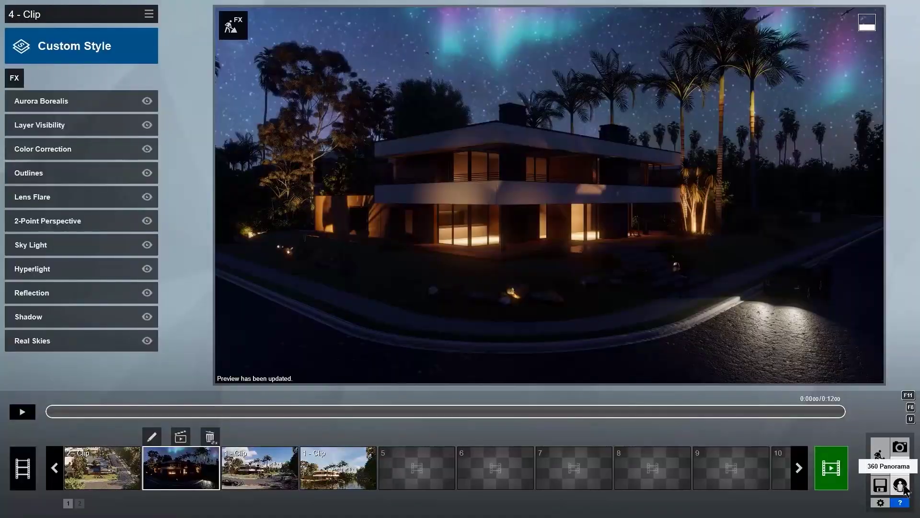
click(901, 486)
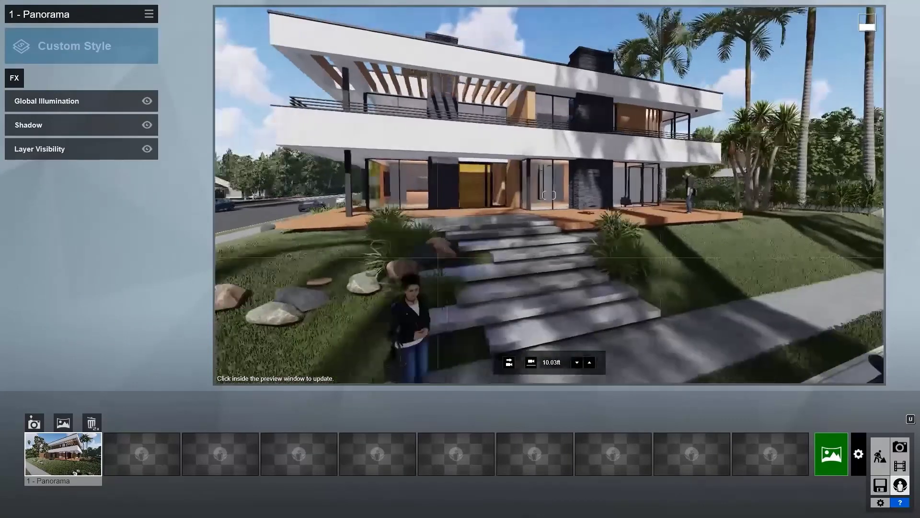
click(509, 362)
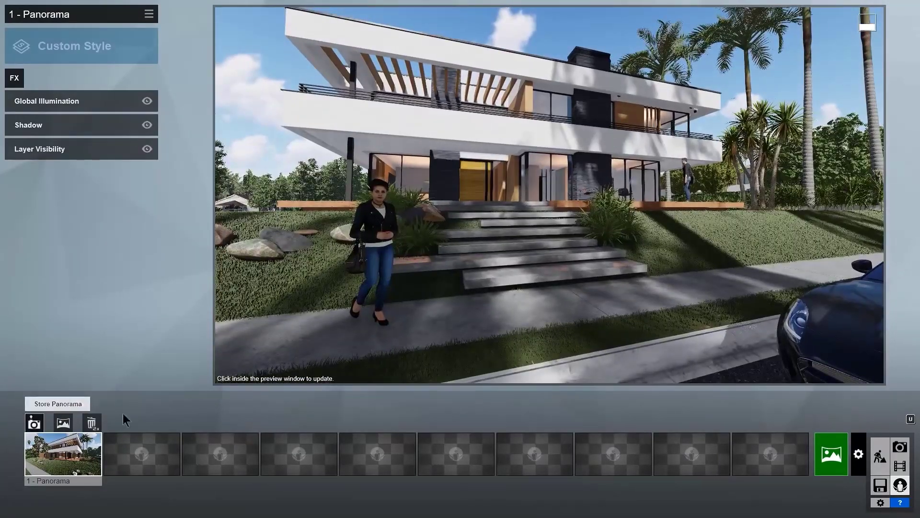
click(141, 453)
click(113, 422)
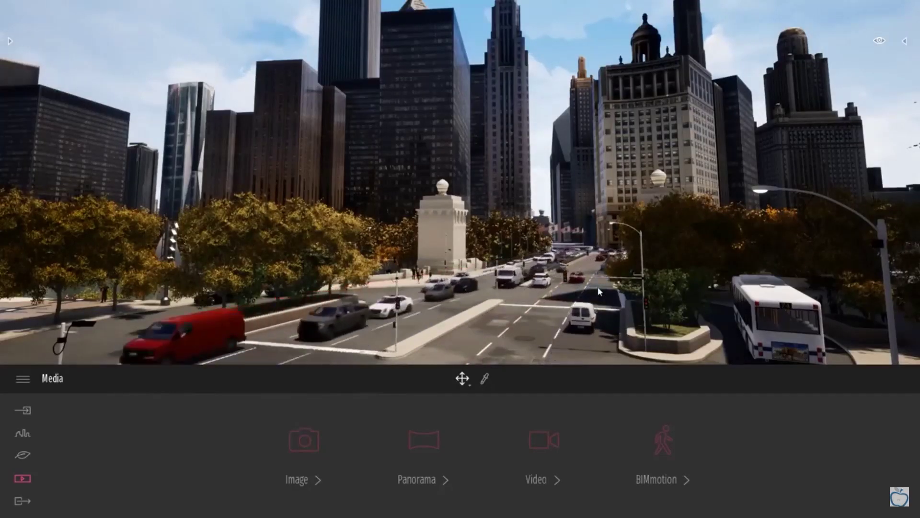
Add a new video clip from the current view and give photo 8 the Reflection effect
click(562, 449)
click(433, 436)
click(106, 446)
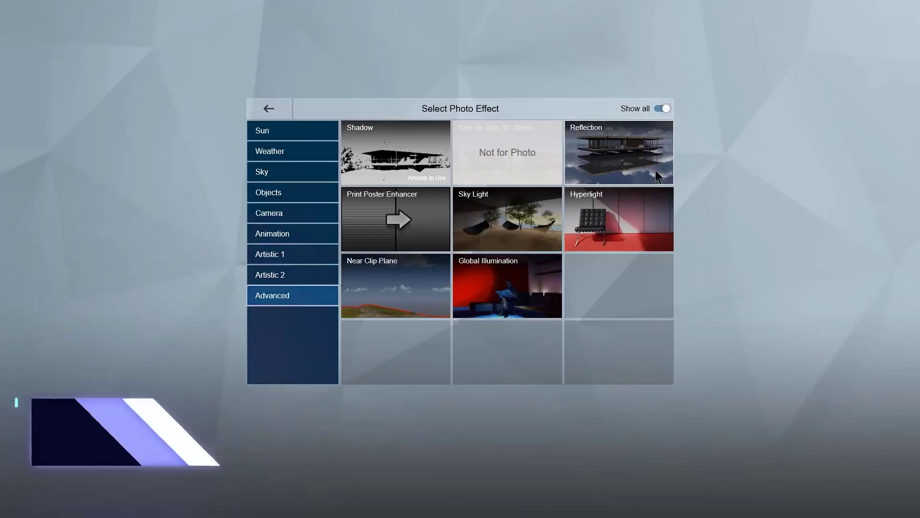
click(655, 170)
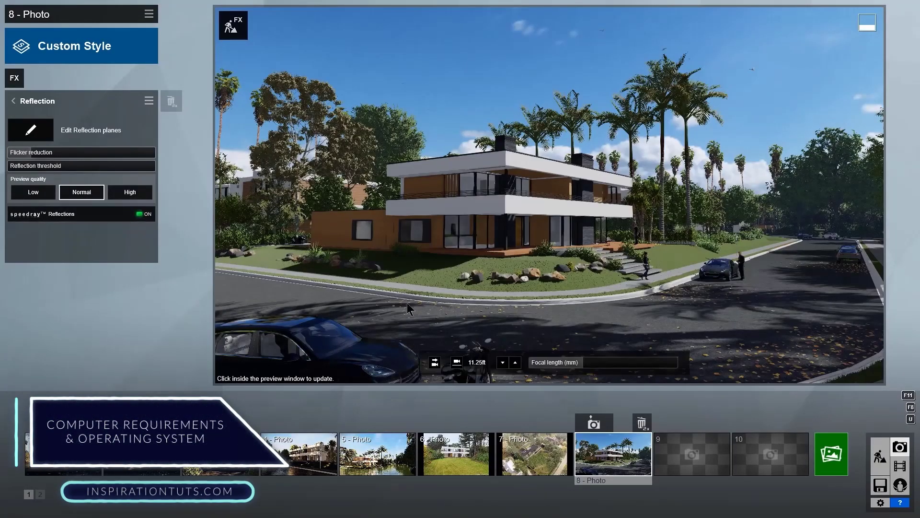
Refresh the preview and edit the Reflection effect's reflection planes
click(523, 334)
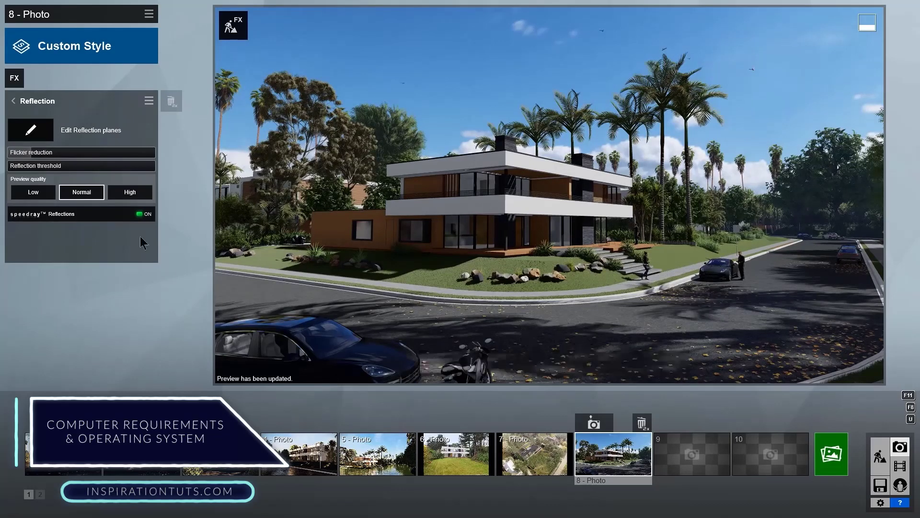
click(30, 130)
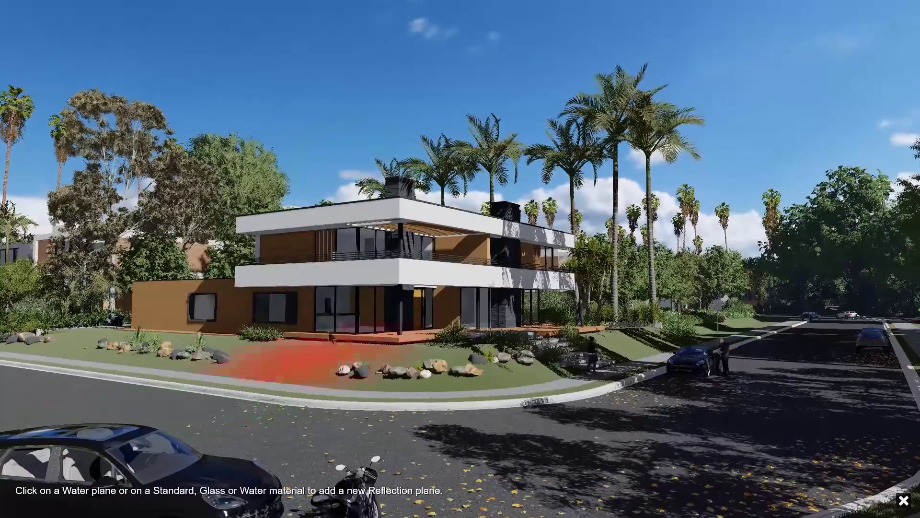
click(363, 450)
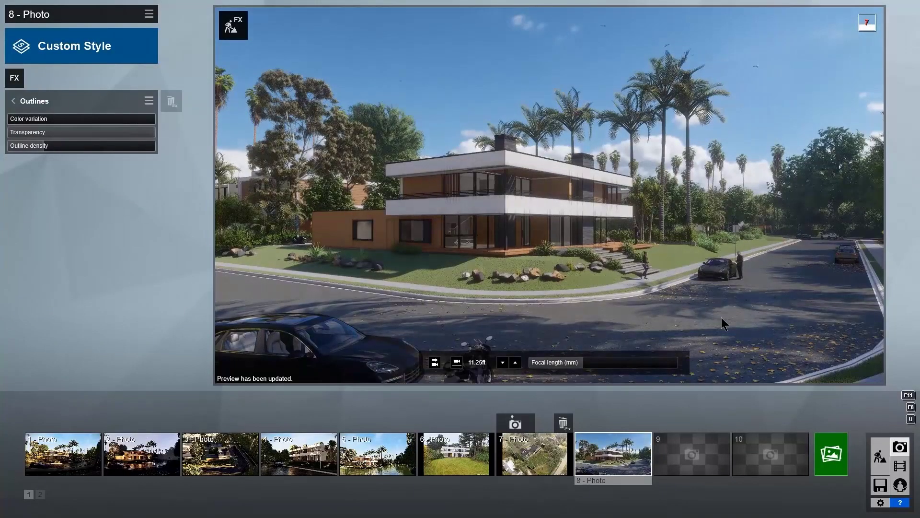
Save the photo's effects, then load BD Effects.lme onto photo 9
click(149, 14)
click(131, 40)
key(Return)
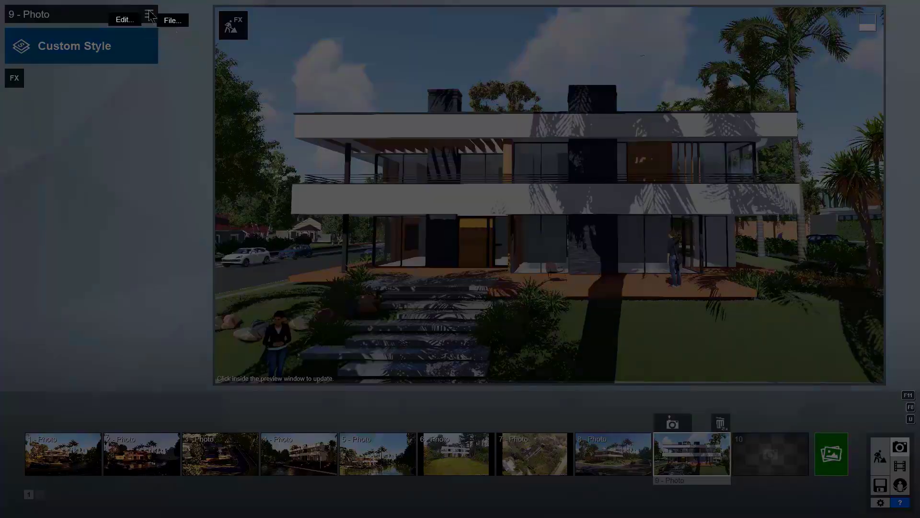
click(217, 39)
click(809, 379)
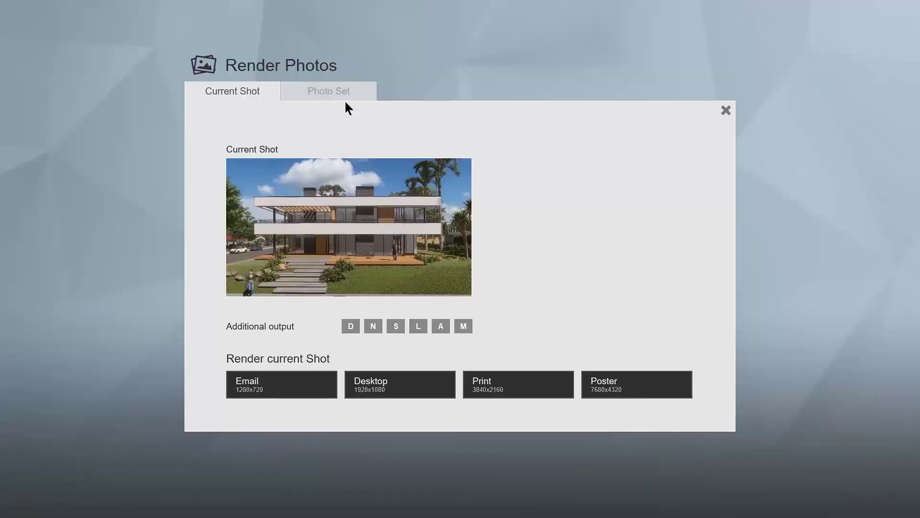
click(344, 96)
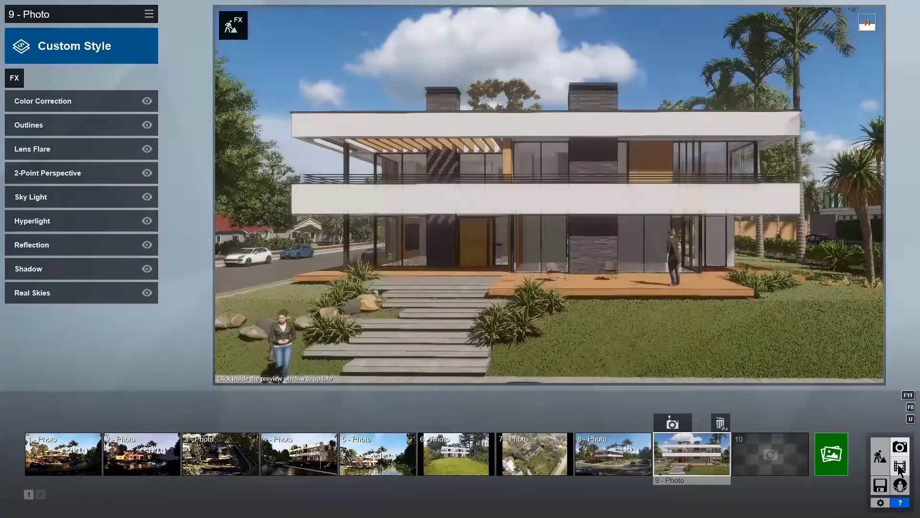
Switch to Movie mode; set Polished concrete 01 reflection to 90% and texture scale 4.07
click(901, 468)
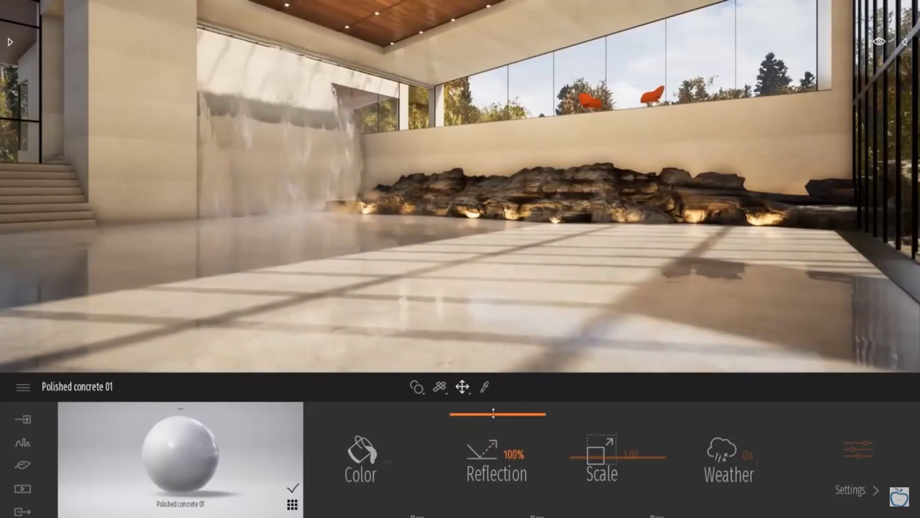
drag(494, 413, 493, 421)
drag(595, 432, 596, 447)
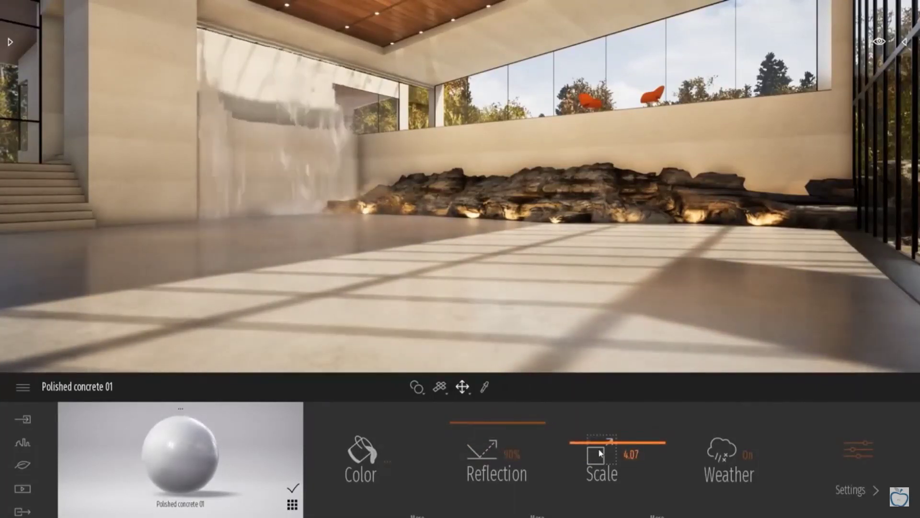
Collapse Norway01.FBX in the Scenegraph and toggle its visibility off and back on
click(905, 43)
drag(915, 292, 914, 86)
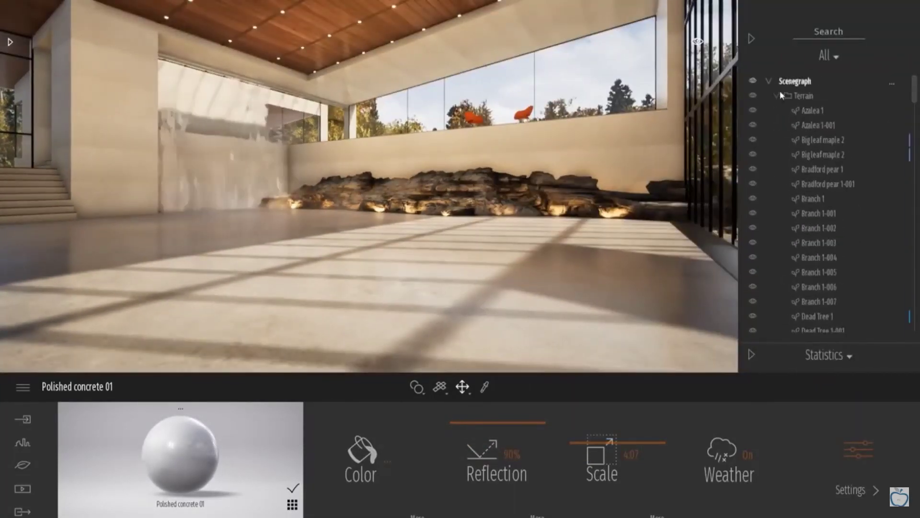
click(776, 111)
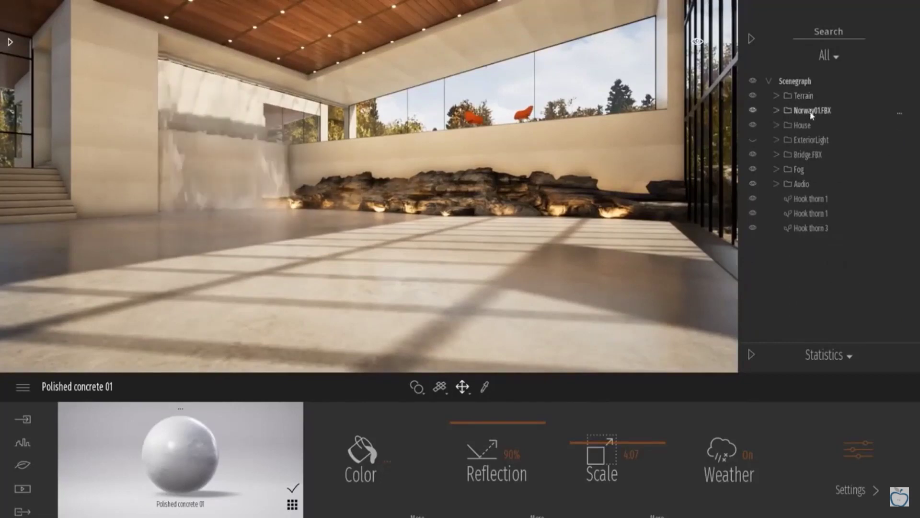
click(752, 110)
click(753, 111)
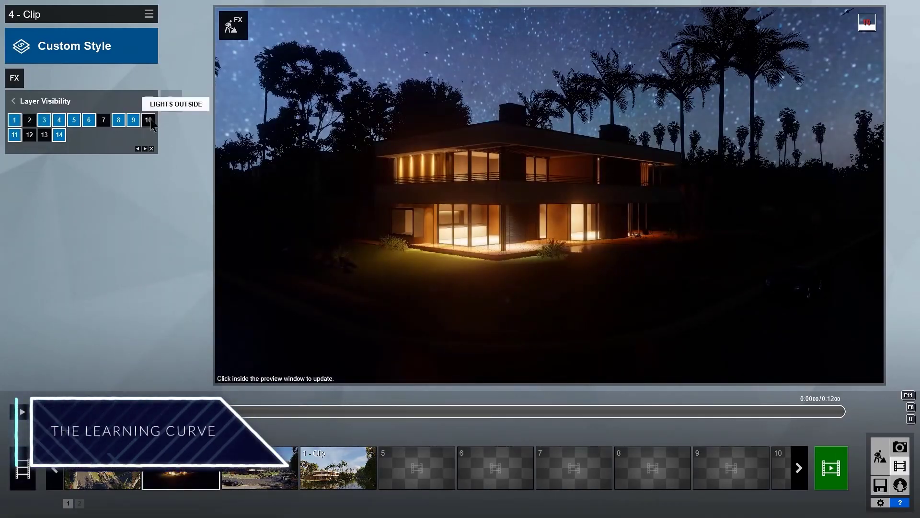
Turn on layer 10 outdoor lights and add an animated Aurora Borealis effect to the night clip
click(149, 121)
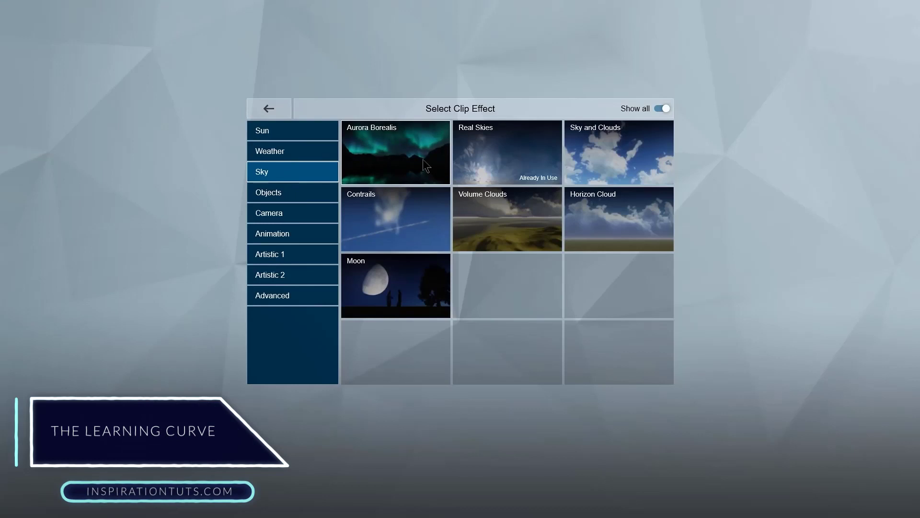
click(423, 159)
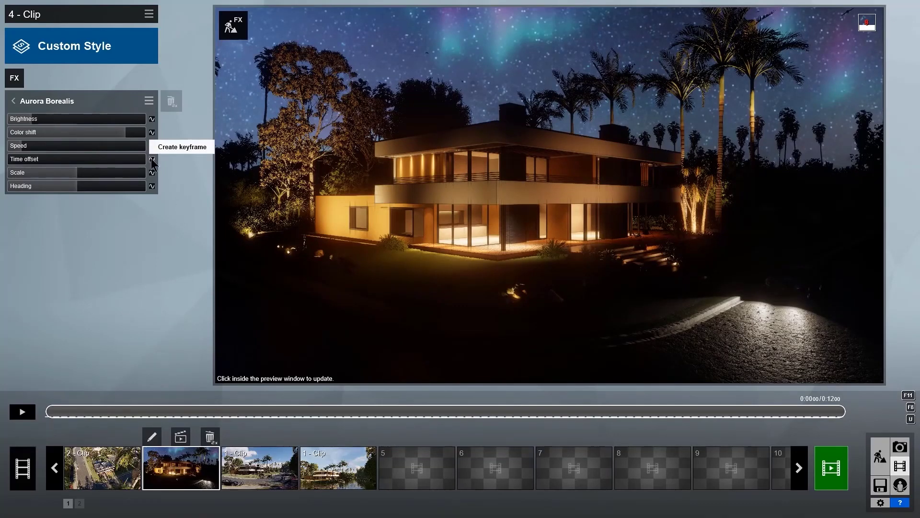
drag(53, 411, 845, 411)
click(587, 192)
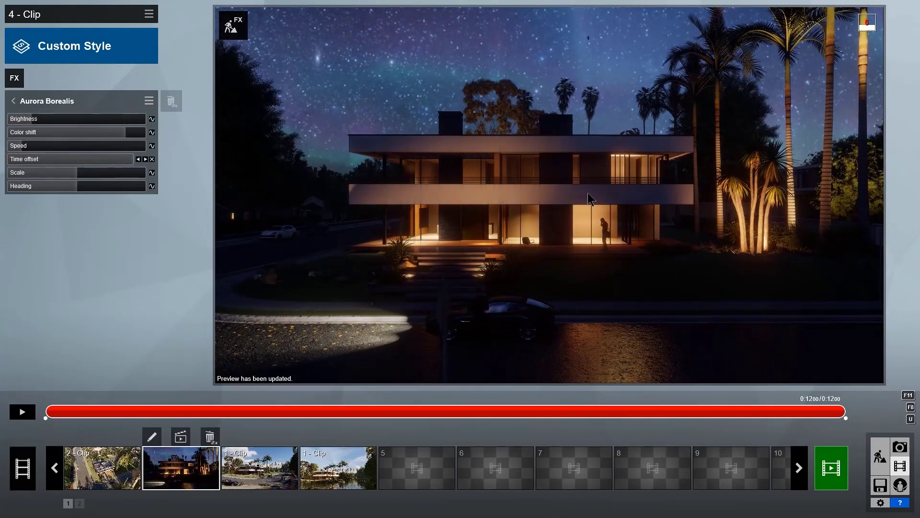
Play back the clip preview, then bring up the Render Movie settings
click(30, 412)
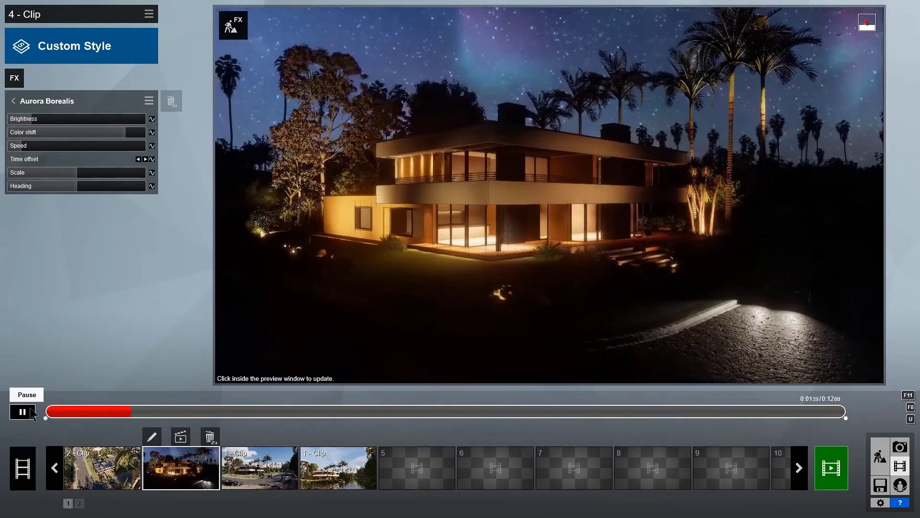
click(30, 411)
click(833, 472)
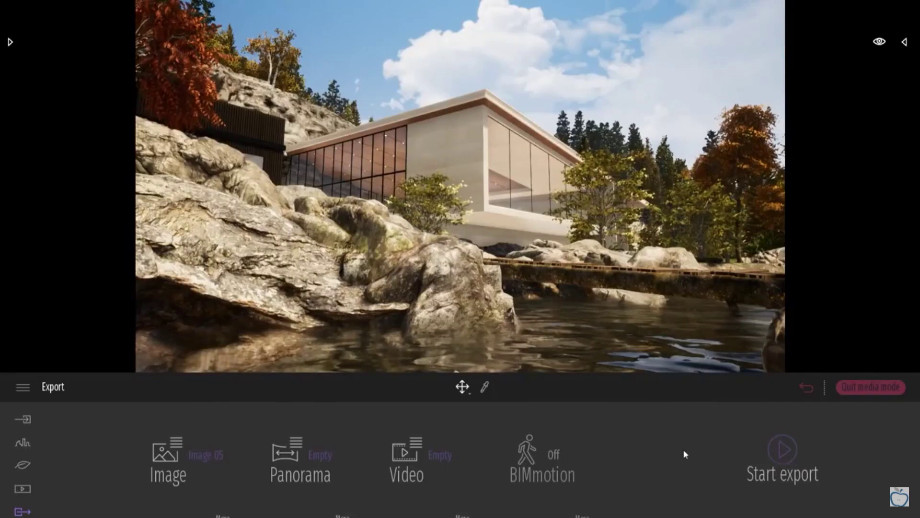
Quit Twinmotion's media mode for the live viewport and switch navigation to walk mode
mouse_move(867, 5)
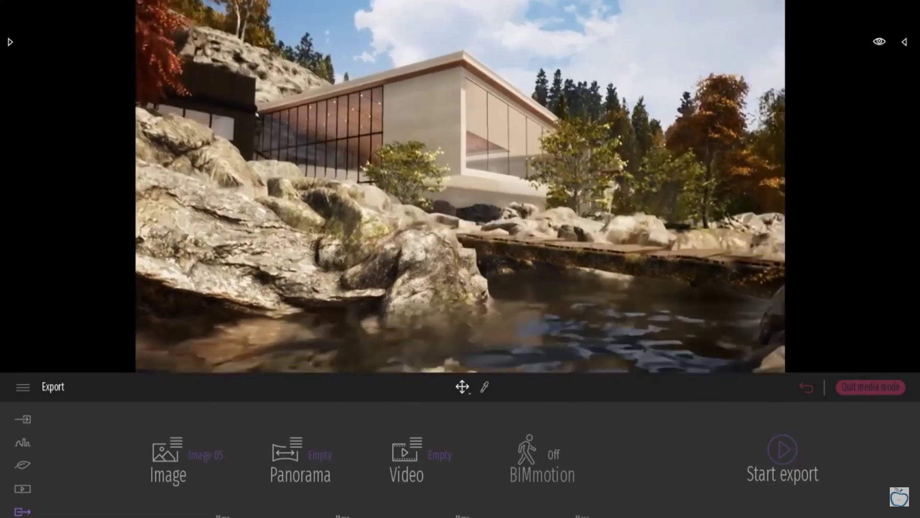
click(870, 386)
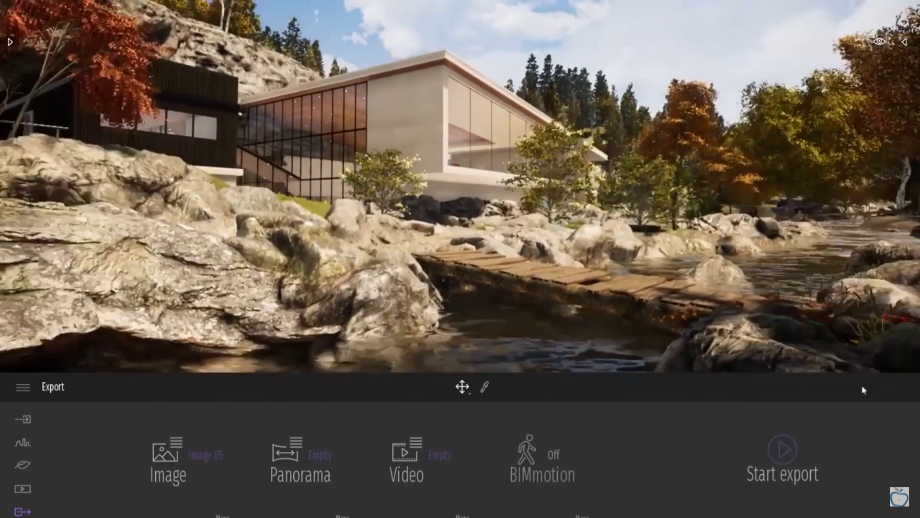
click(880, 42)
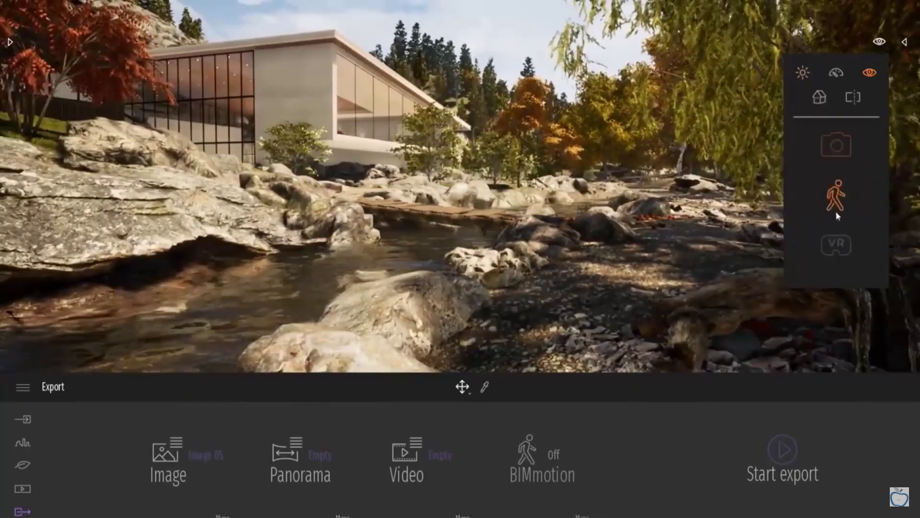
click(834, 211)
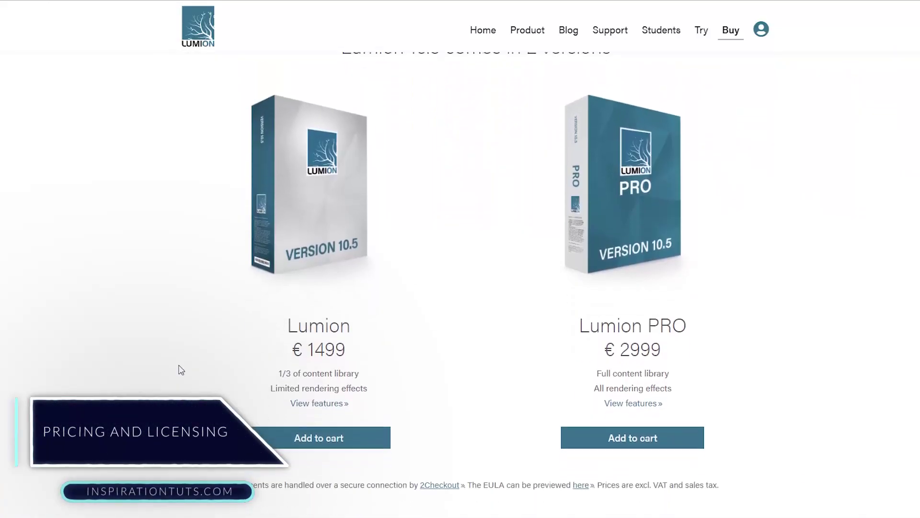
Scroll through the Lumion €1499 and Lumion PRO €2999 pricing, upgrade and extra-seats sections
scroll(181, 369, down, 4)
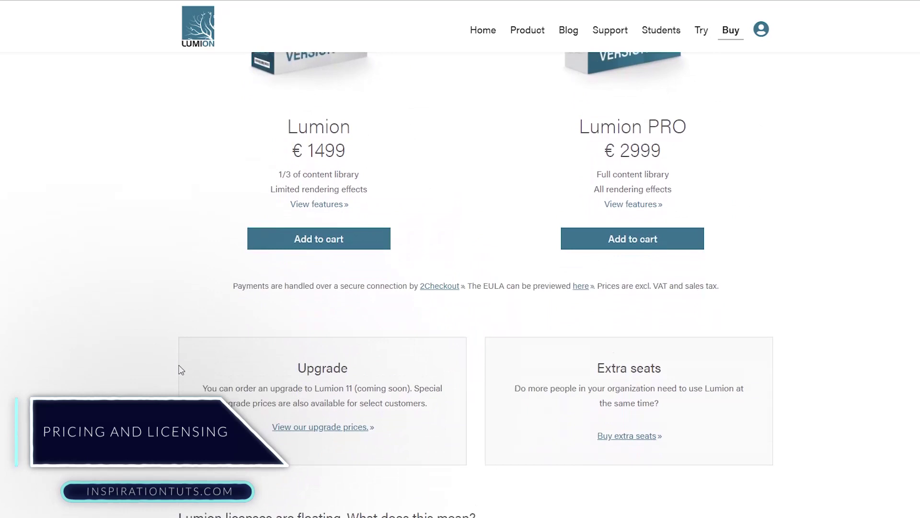
scroll(181, 369, down, 4)
scroll(181, 370, down, 4)
scroll(181, 370, down, 2)
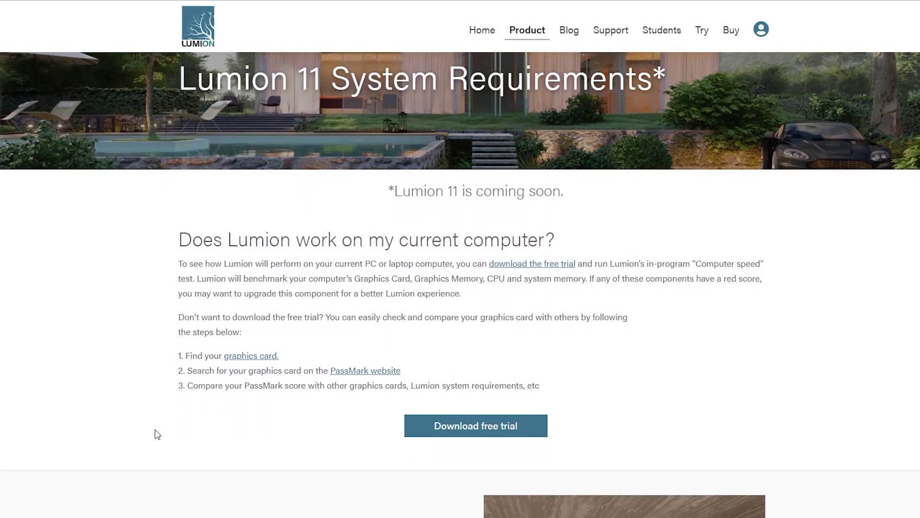
scroll(157, 434, down, 2)
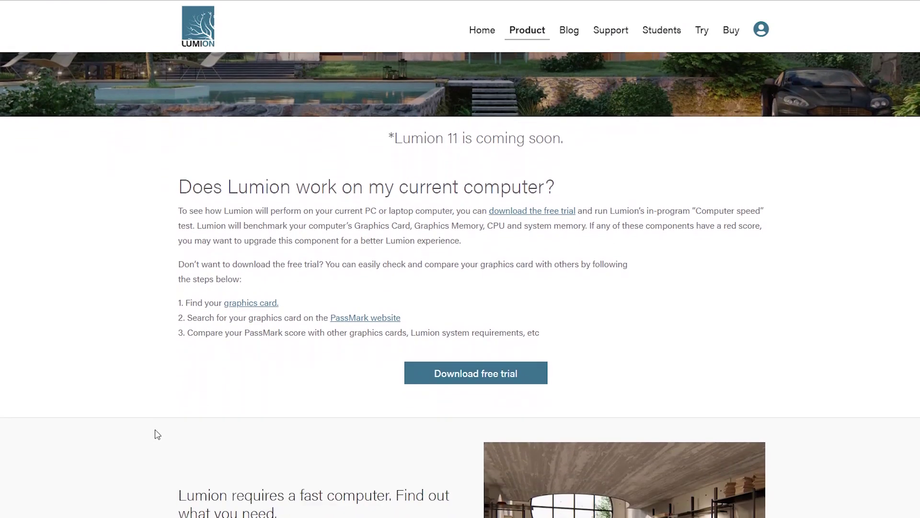
Scroll to the Lumion 11 system requirements showing high-end specs like 32 GB RAM and 8 GB graphics memory
scroll(157, 434, down, 4)
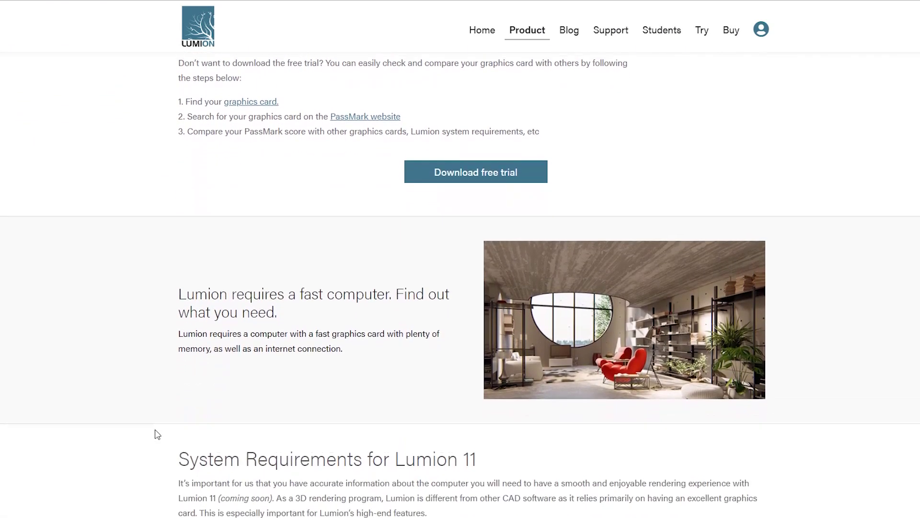
scroll(158, 434, down, 4)
scroll(157, 434, down, 4)
scroll(157, 434, down, 2)
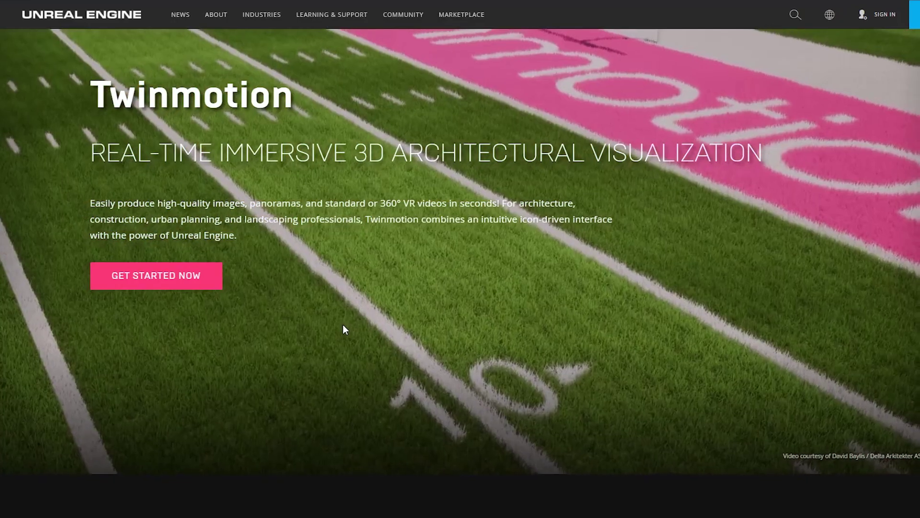
scroll(343, 324, down, 1)
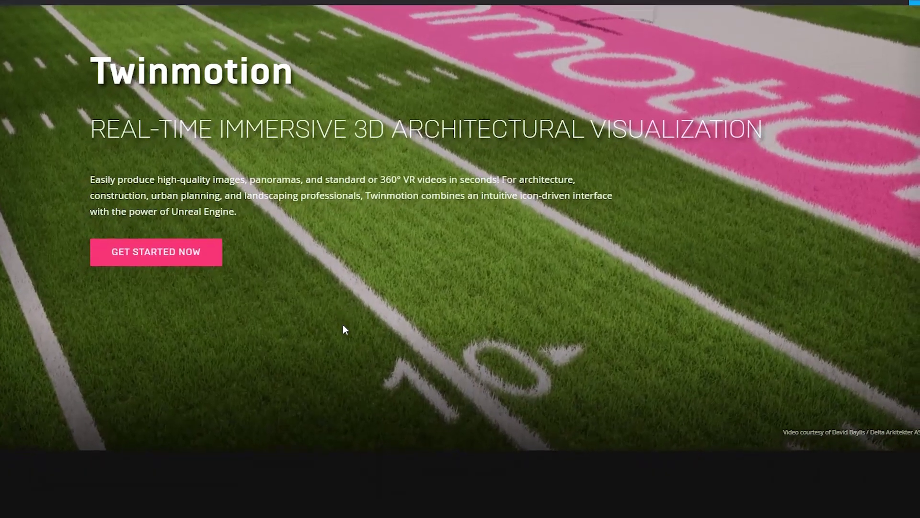
Scroll to the Twinmotion 2020 License Options cards: $185 USD commercial and free education licence
scroll(343, 329, down, 3)
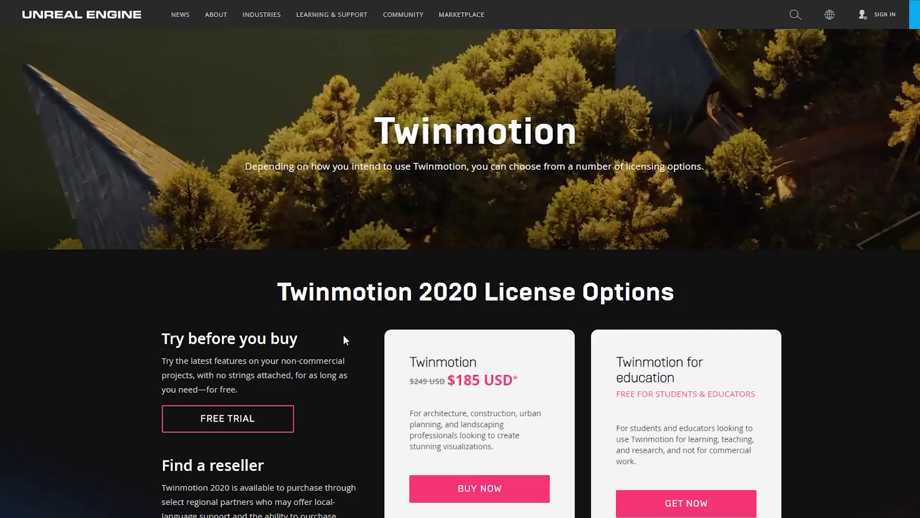
scroll(369, 361, down, 4)
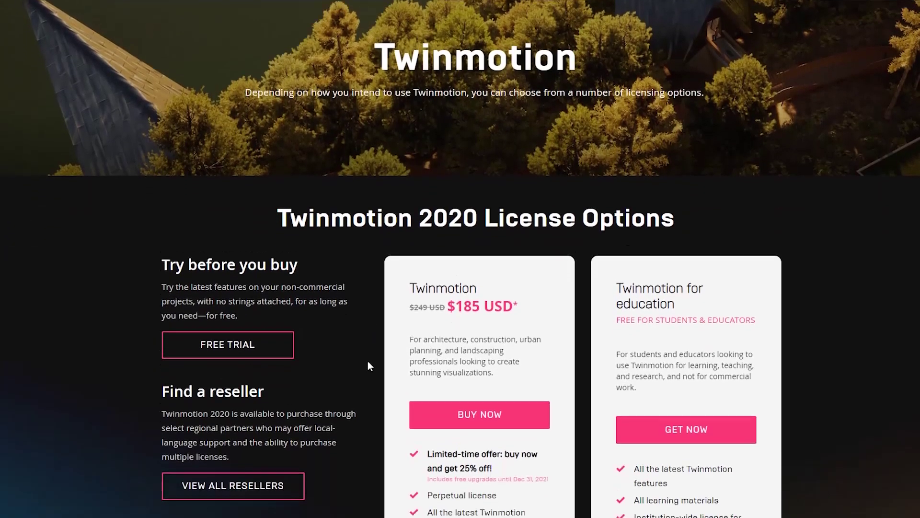
scroll(369, 366, down, 1)
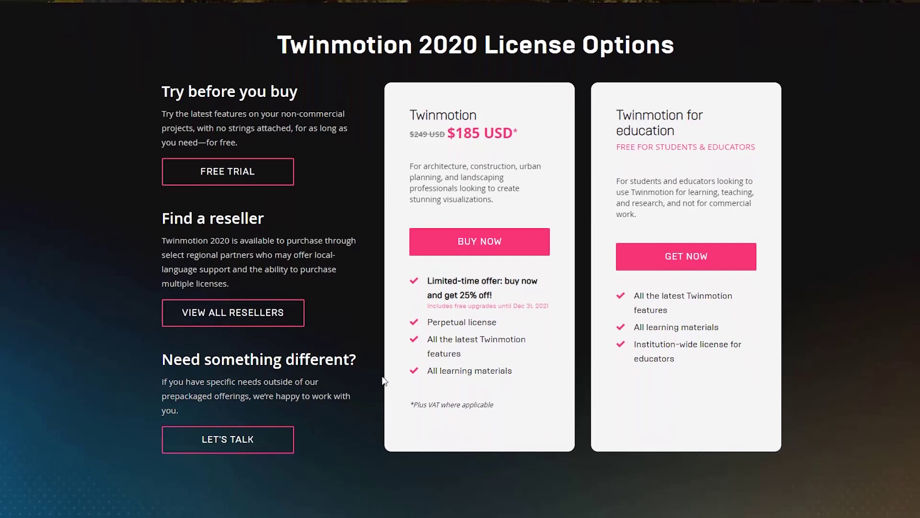